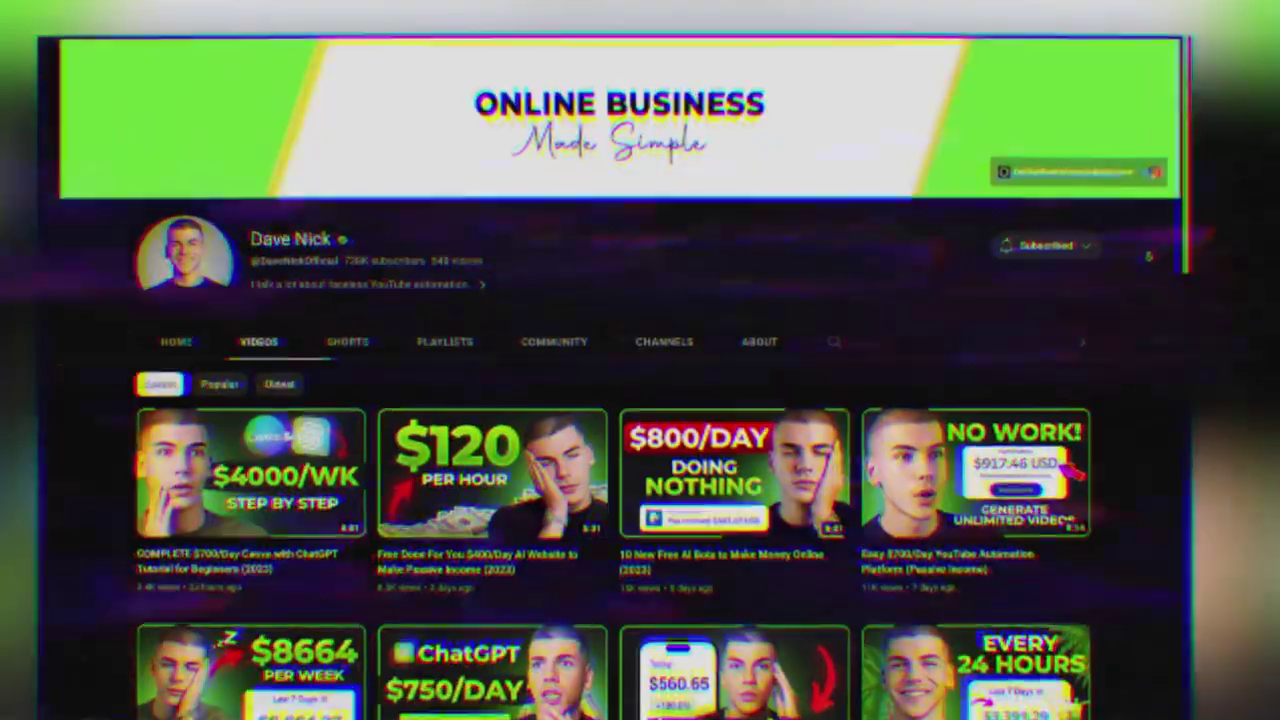
- Scroll through the video lists of several faceless YouTube automation channels
scroll(1145, 259, "down", 3)
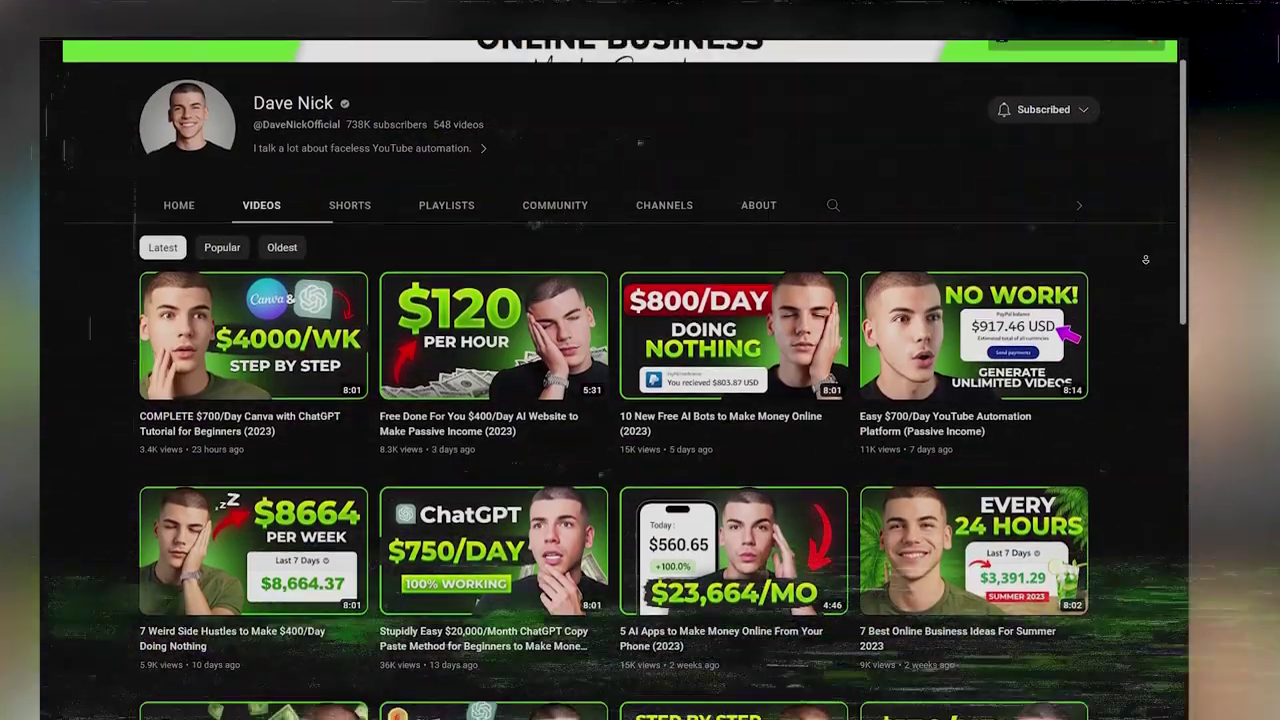
scroll(1145, 259, "down", 2)
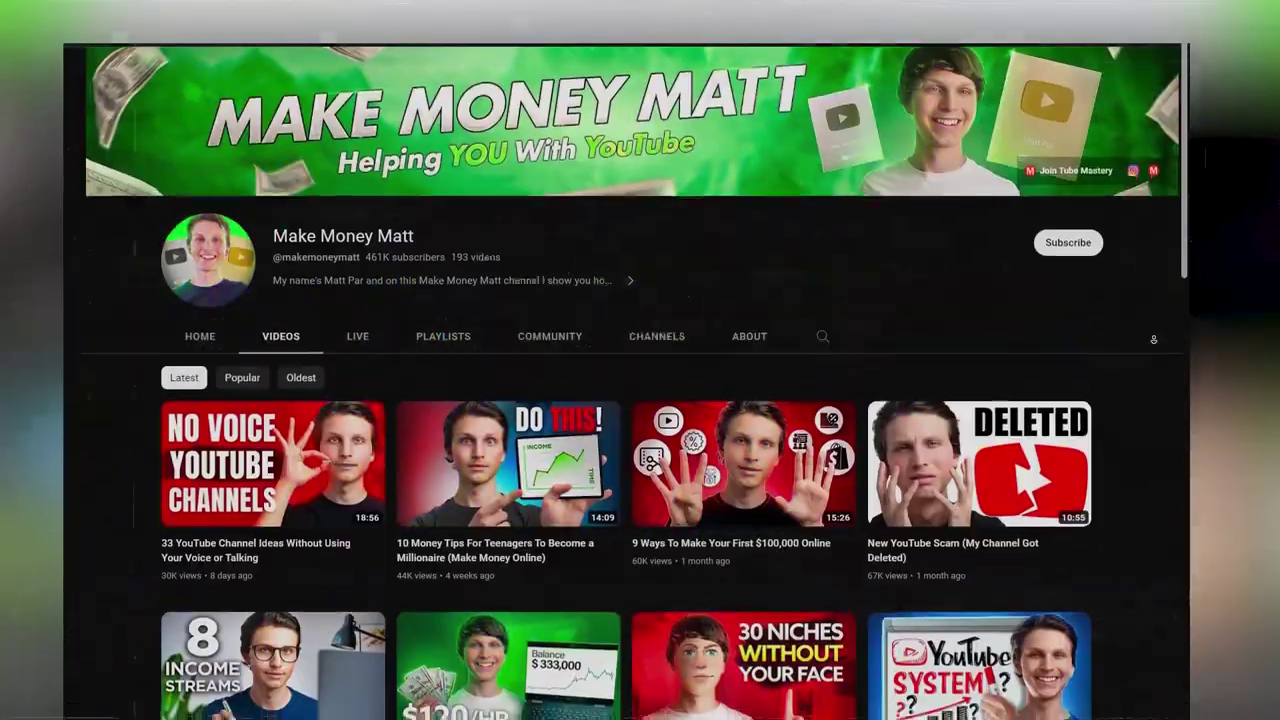
scroll(1153, 339, "down", 2)
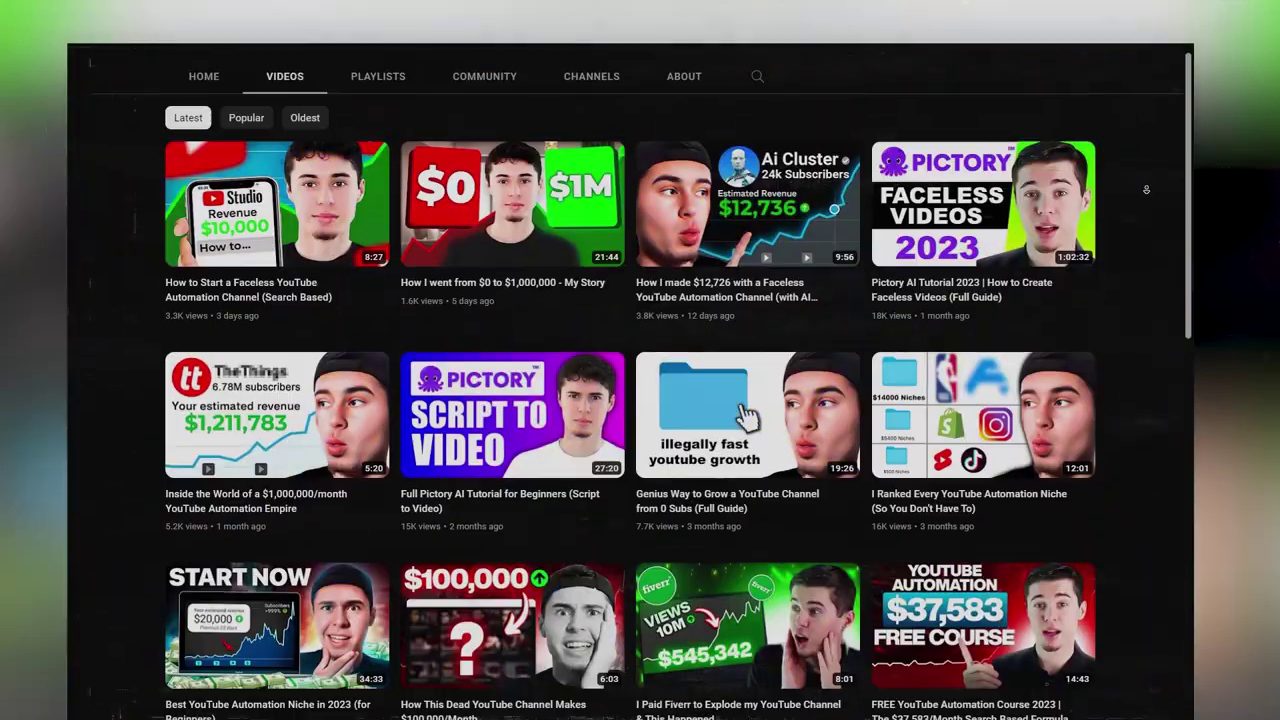
scroll(1146, 189, "down", 2)
scroll(1146, 189, "down", 2)
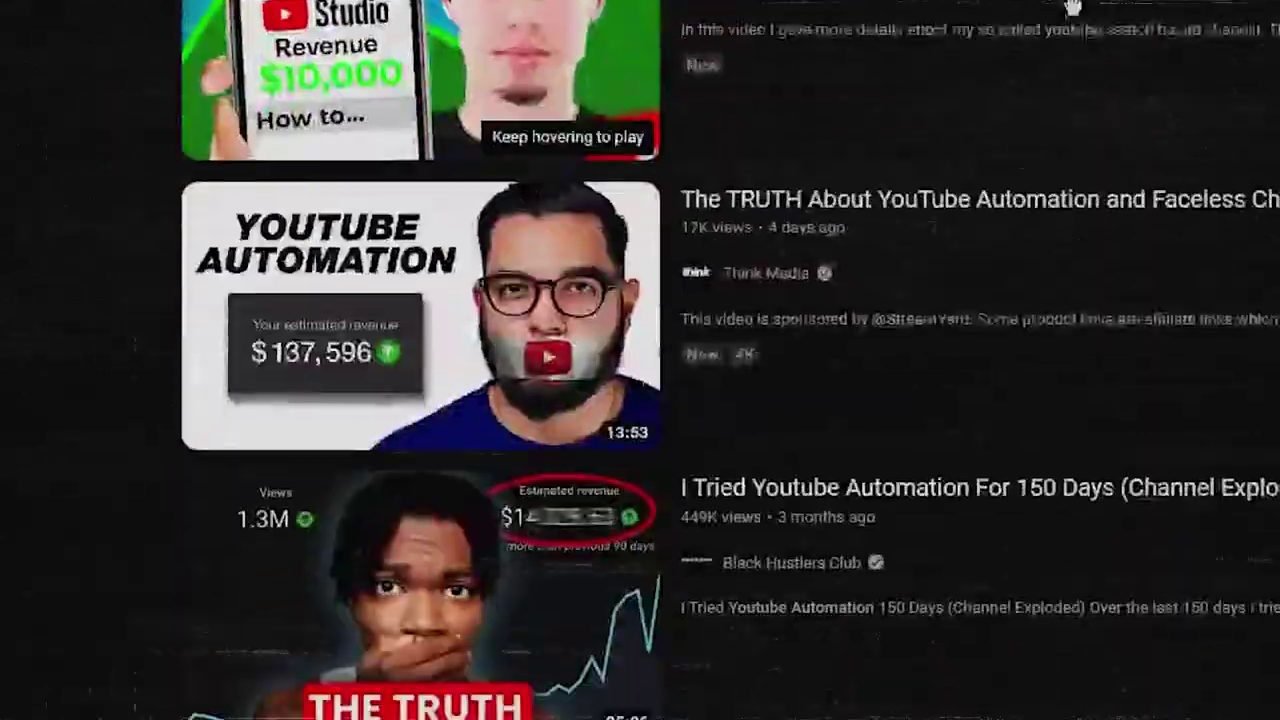
- Scroll the YouTube automation search results and ChatGPT's Python scraping-script reply
scroll(803, 117, "down", 10)
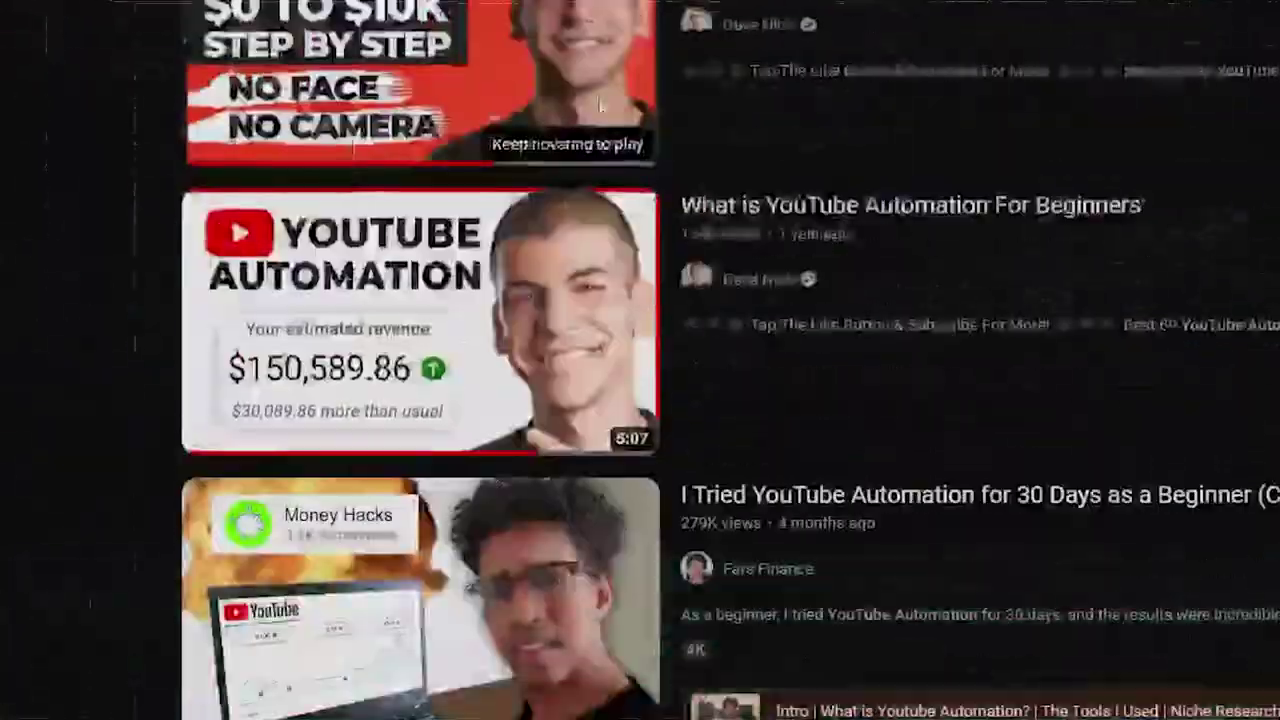
scroll(820, 326, "down", 10)
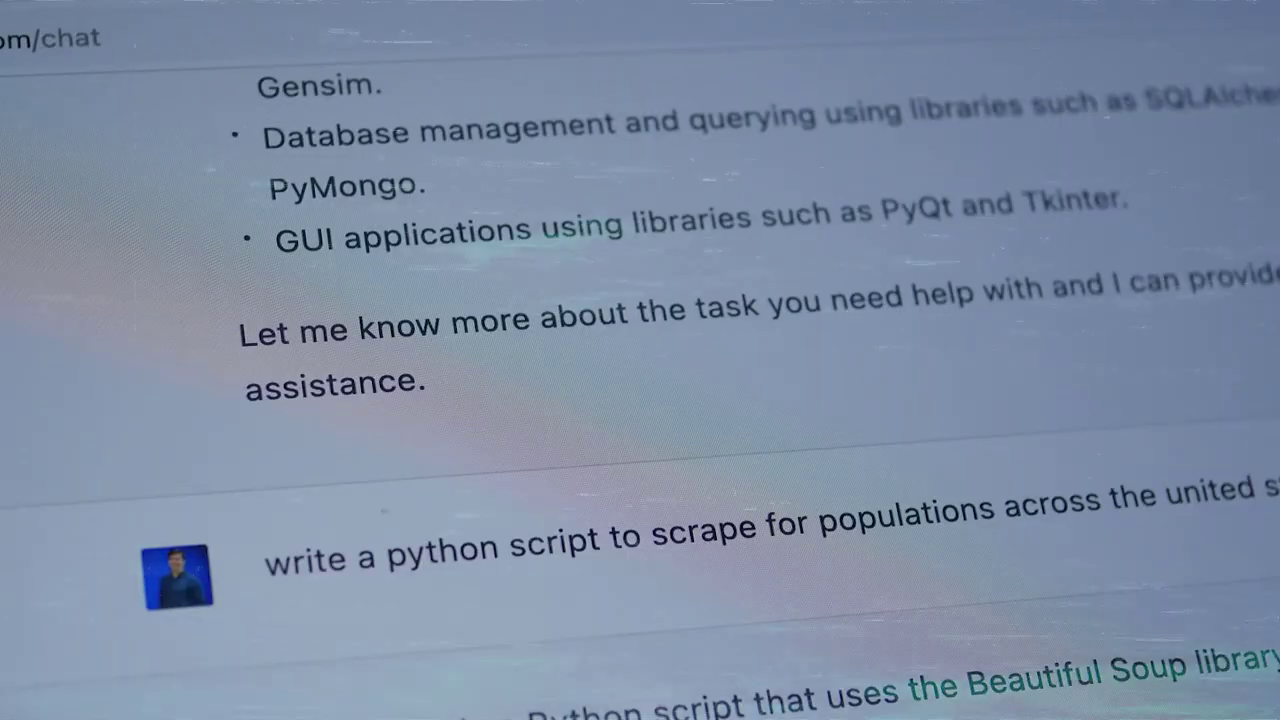
scroll(640, 400, "down", 2)
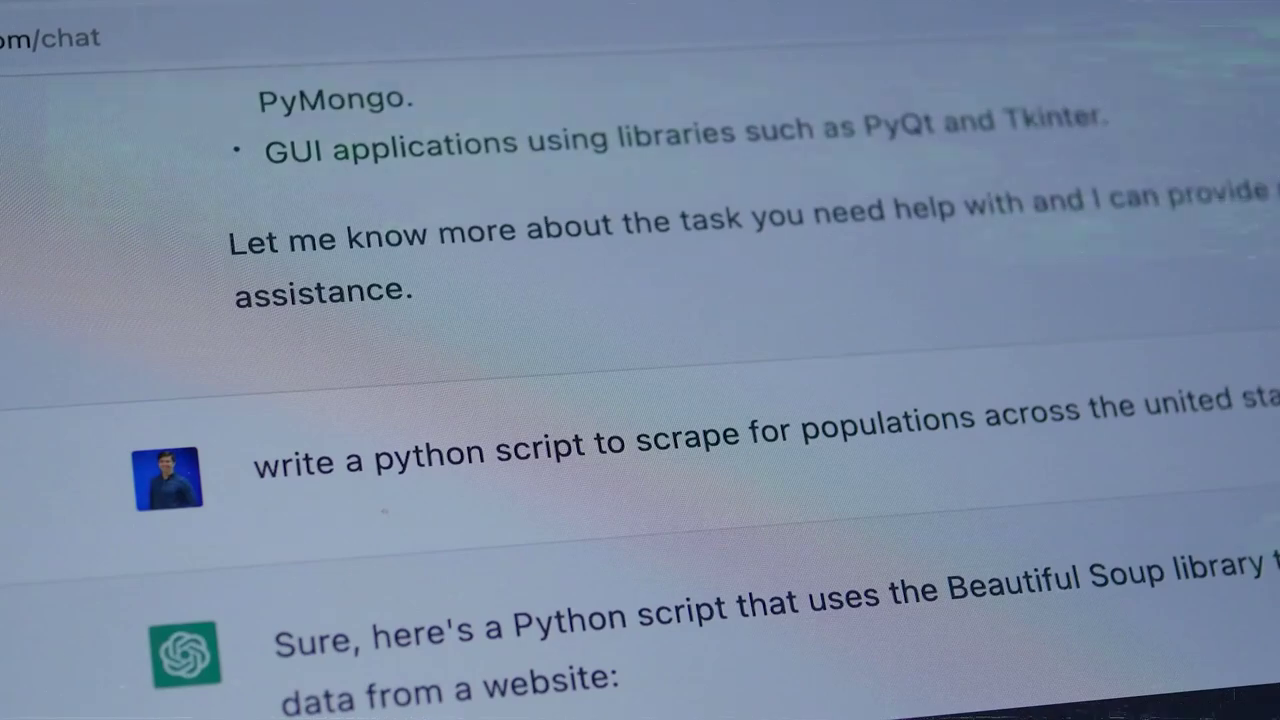
scroll(640, 400, "down", 3)
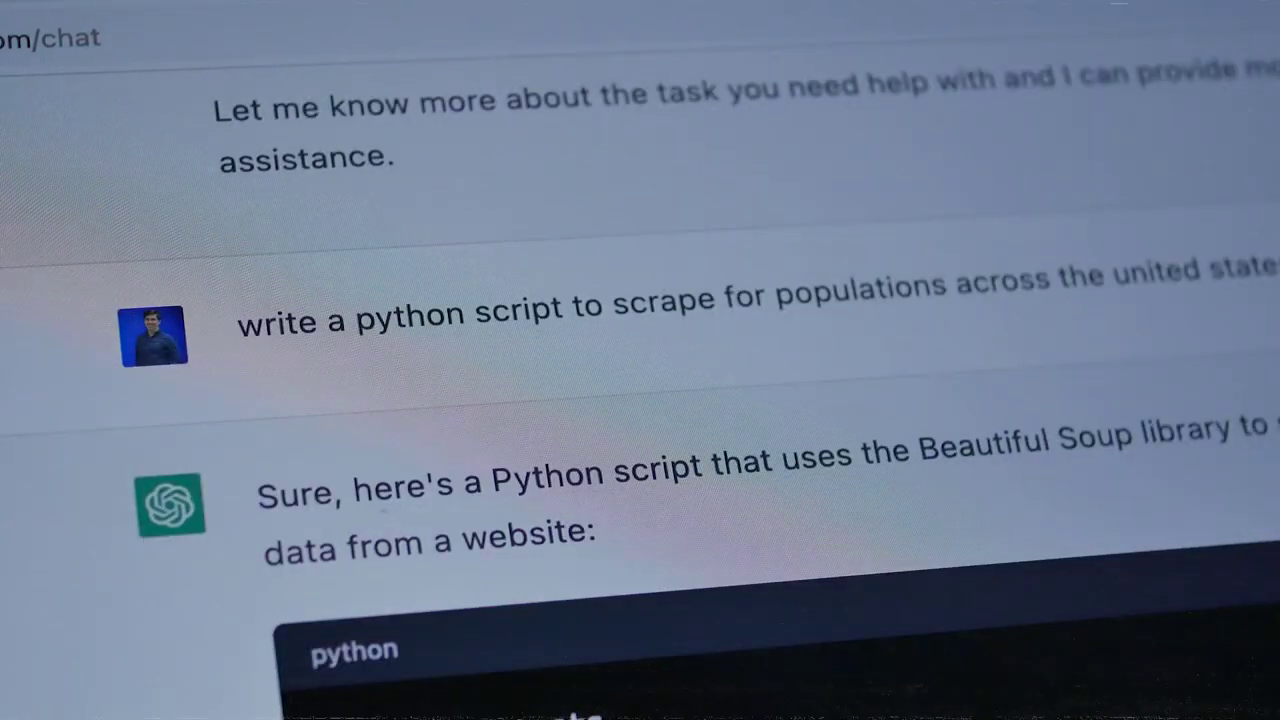
scroll(640, 400, "down", 2)
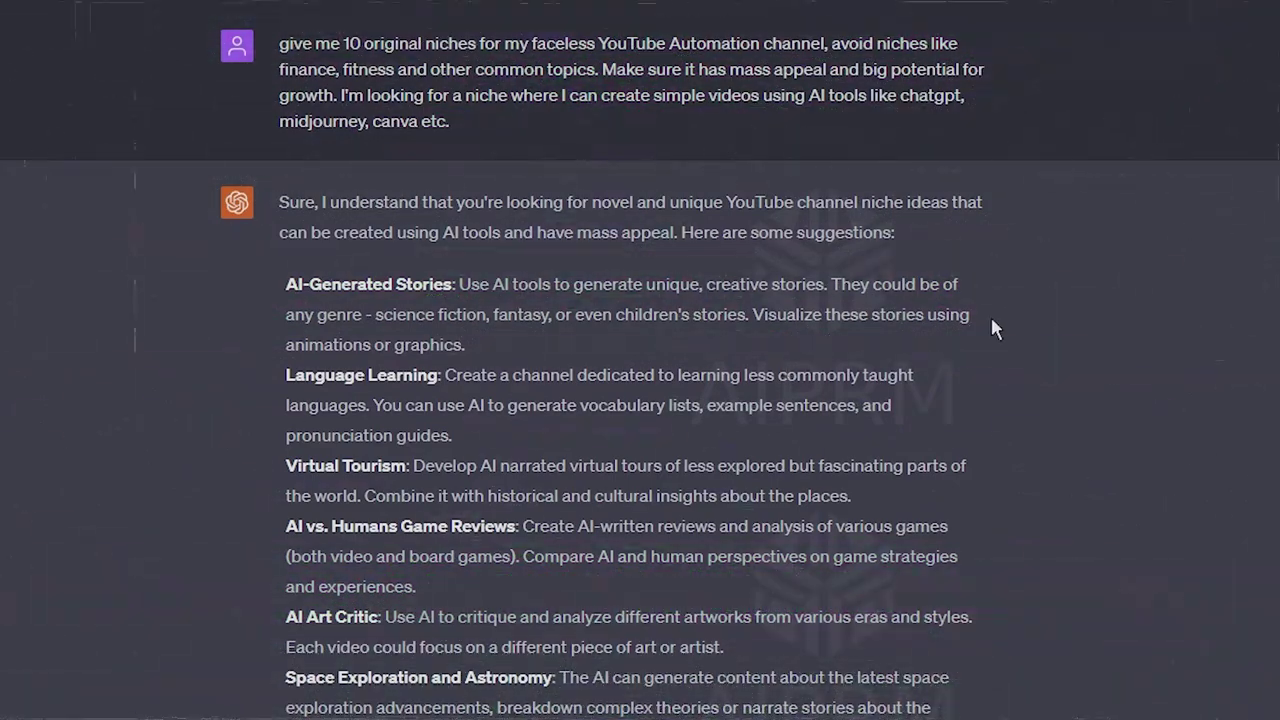
left_click_drag(278, 44, 446, 52)
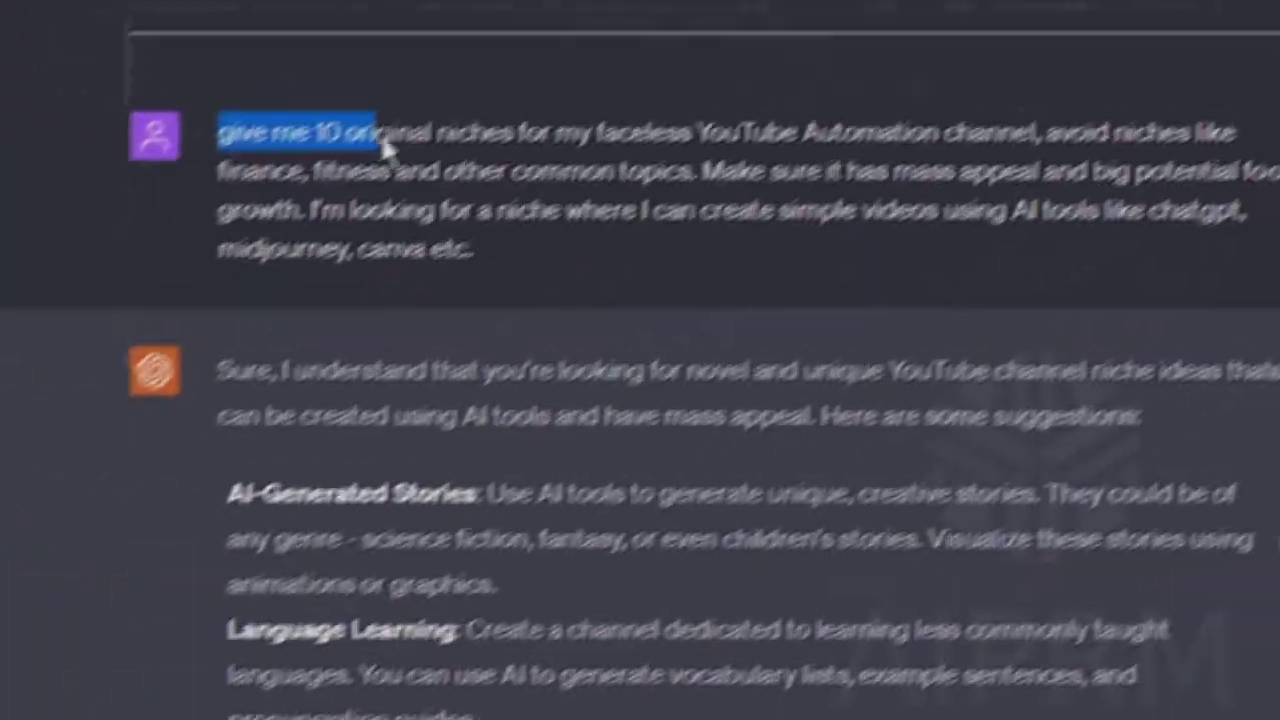
left_click_drag(474, 140, 1262, 166)
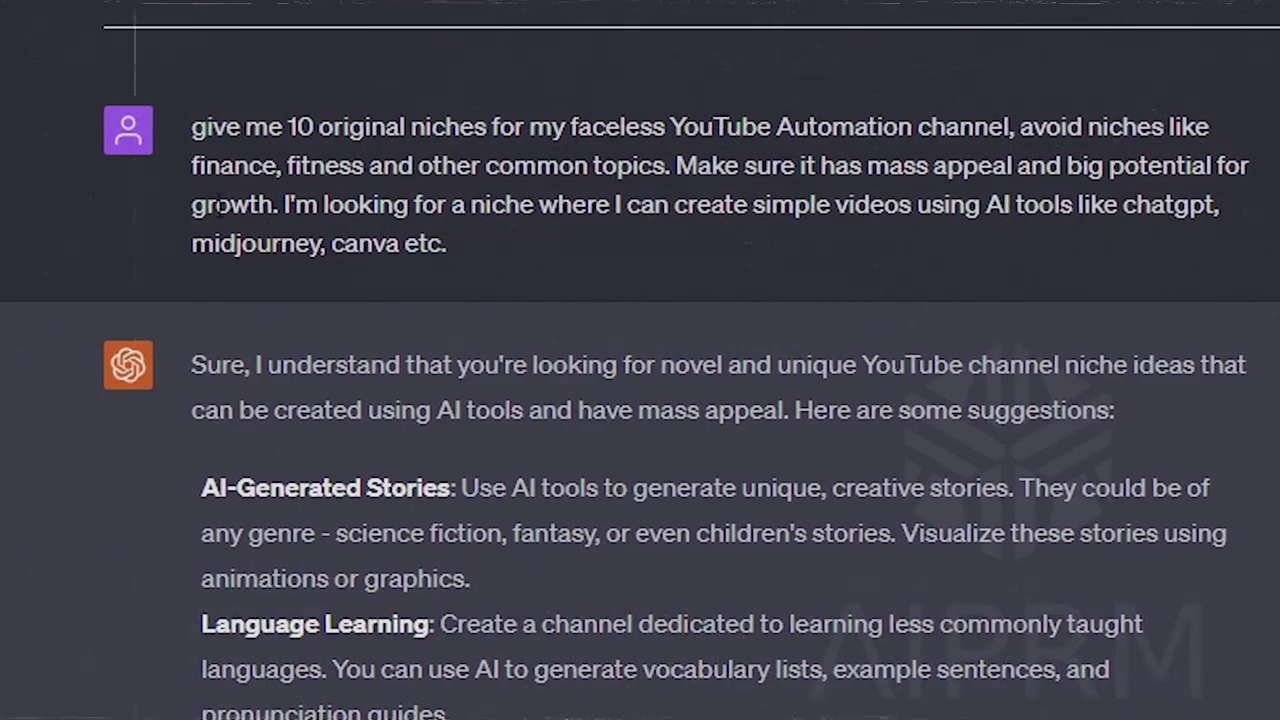
mouse_move(1222, 204)
left_mouse_down()
mouse_move(276, 205)
mouse_move(1207, 205)
left_mouse_up()
left_click_drag(199, 243, 457, 251)
left_click(940, 286)
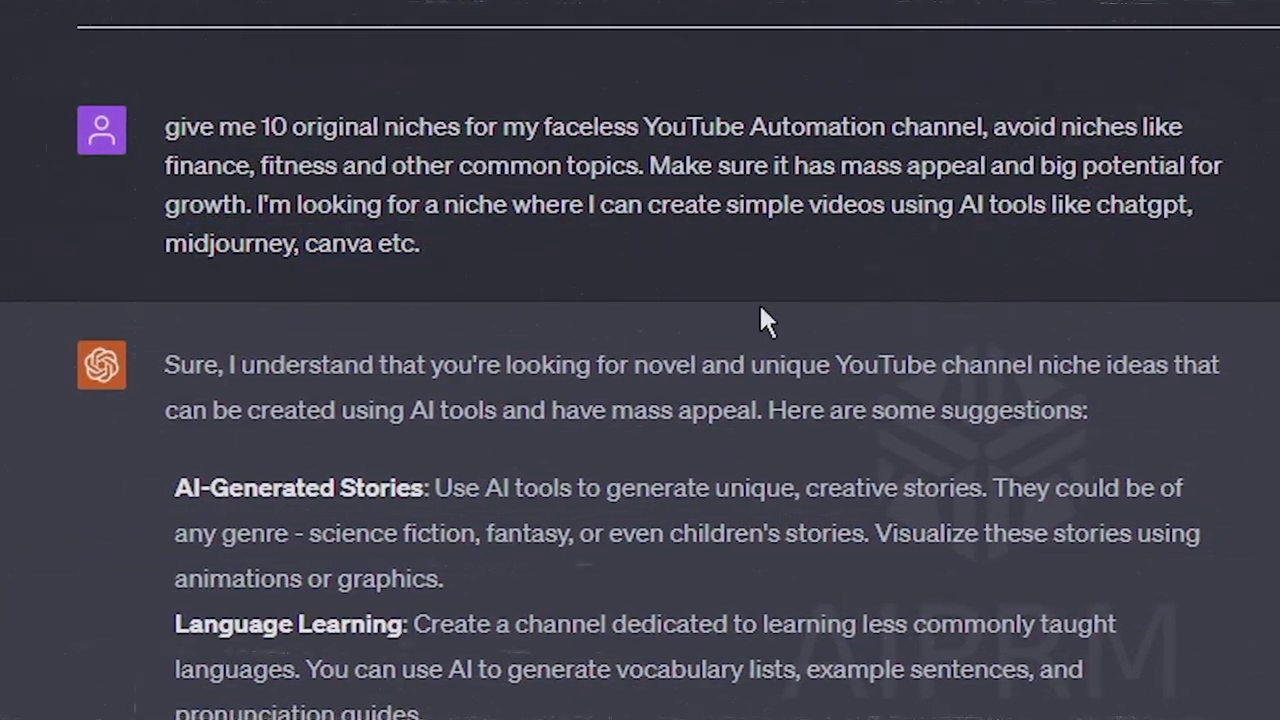
scroll(253, 412, "down", 3)
left_click_drag(172, 163, 482, 210)
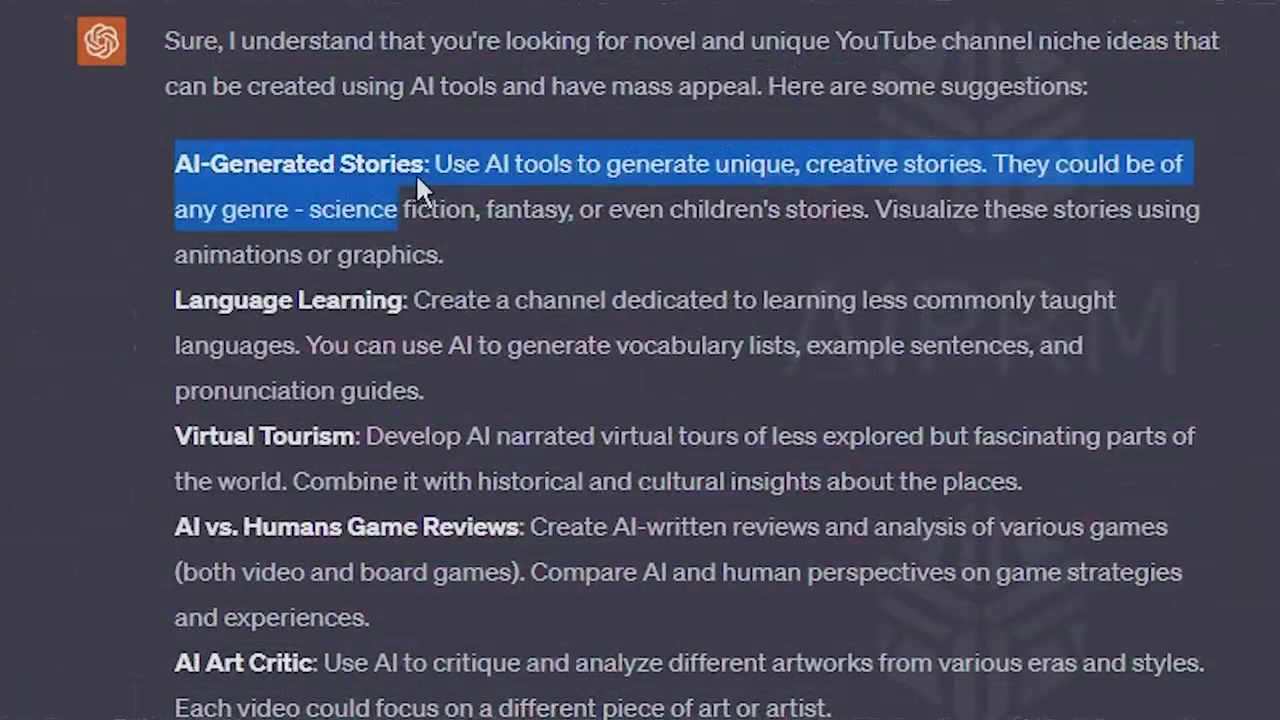
left_click(208, 281)
scroll(208, 281, "down", 2)
left_click_drag(174, 494, 262, 478)
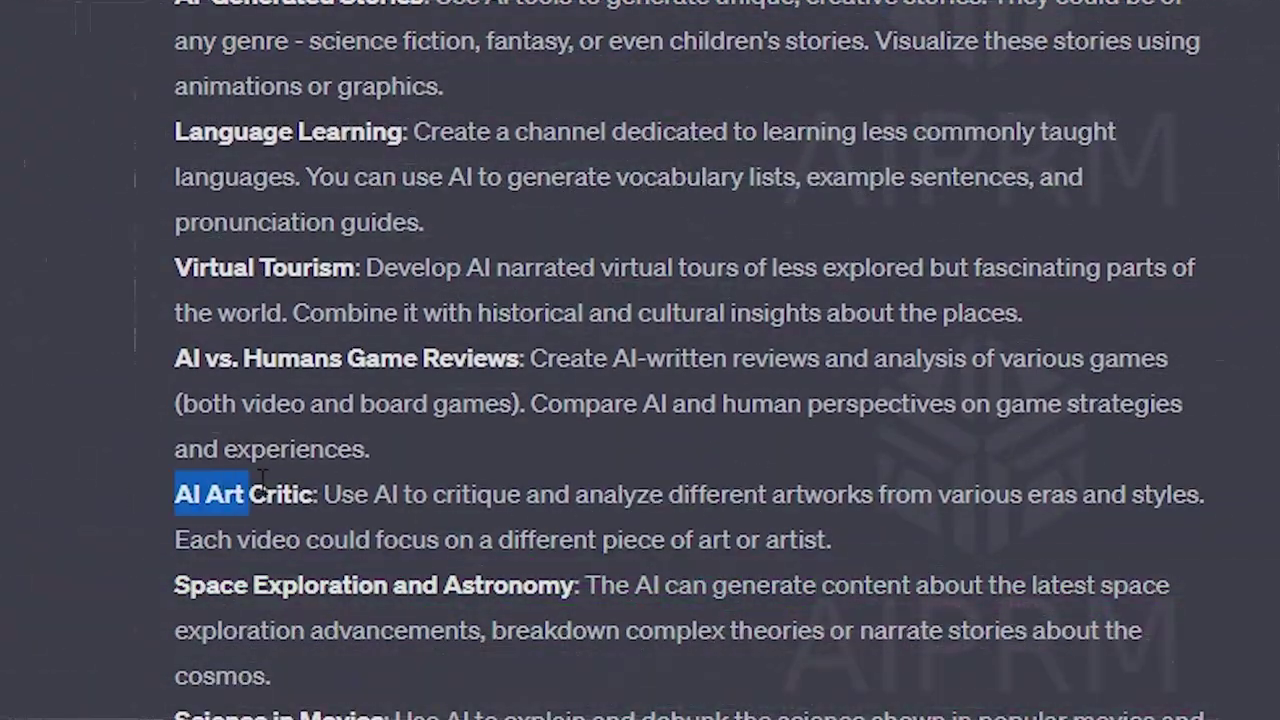
scroll(243, 572, "up", 2)
left_click_drag(174, 157, 423, 158)
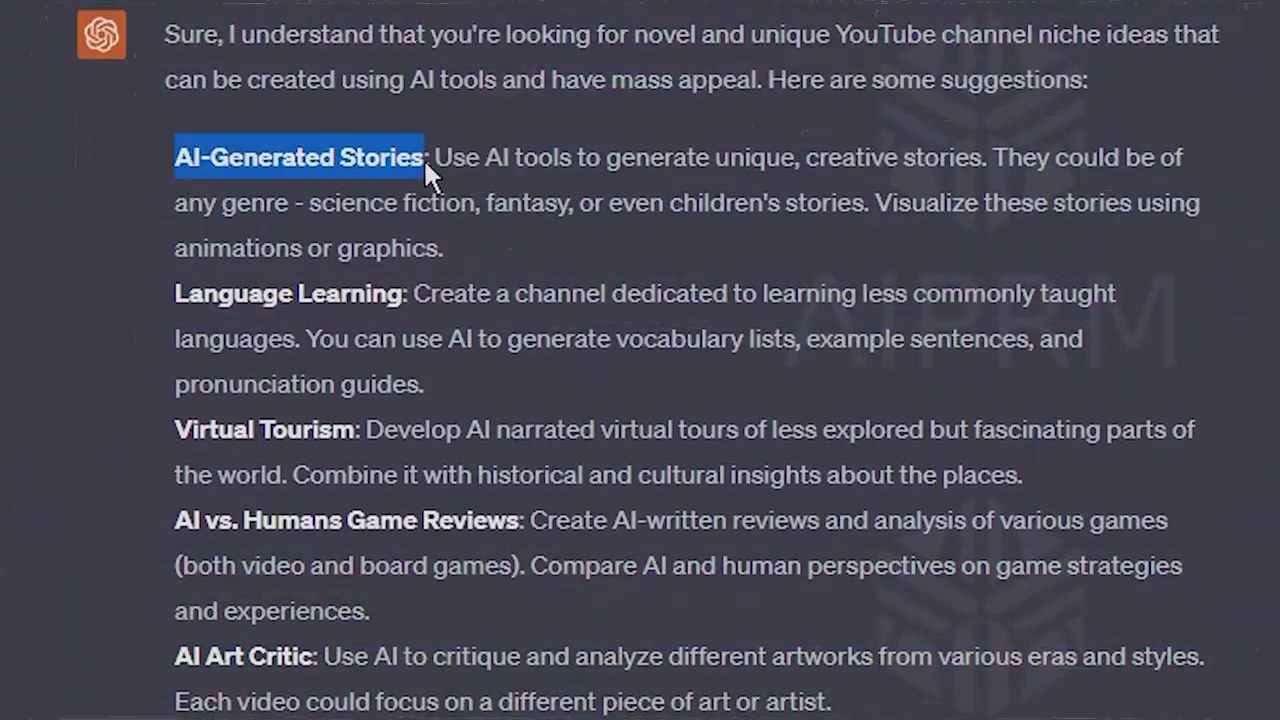
left_click(150, 328)
left_click_drag(174, 338, 366, 338)
left_click_drag(174, 429, 348, 474)
scroll(348, 474, "down", 2)
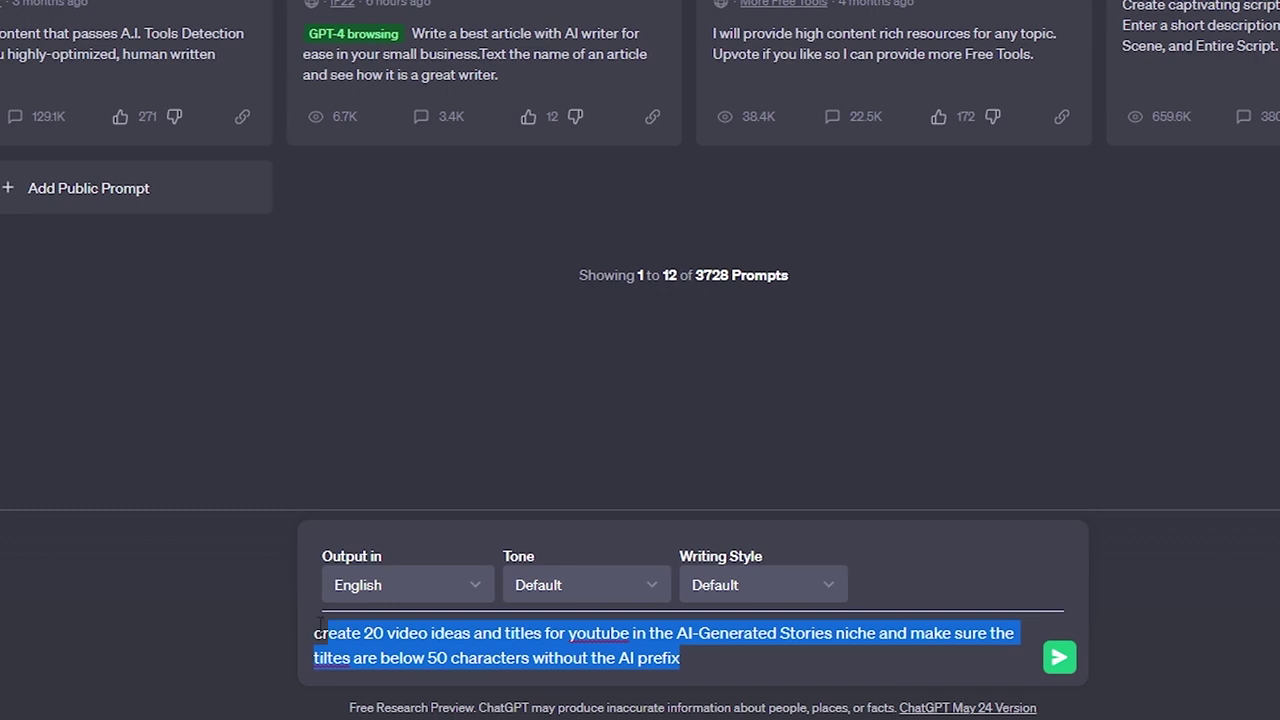
- Send the prompt for 20 AI-Generated Stories titles under 50 characters and review the list
left_click(466, 633)
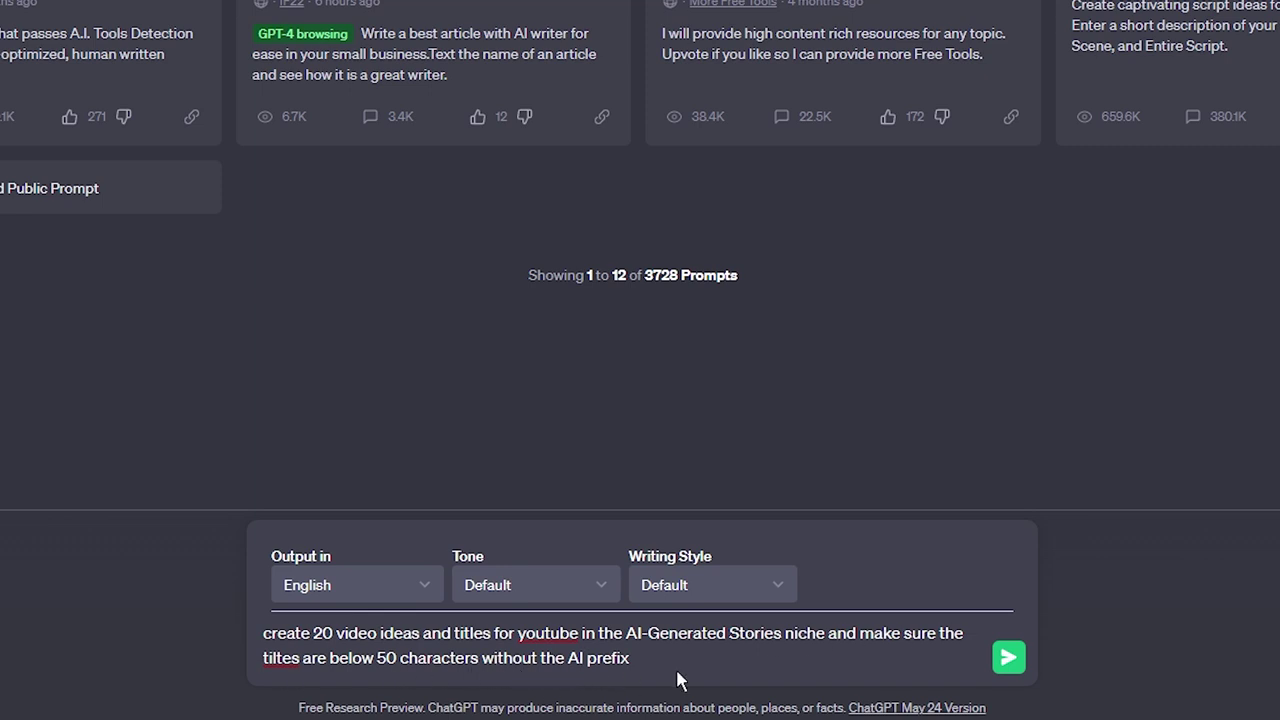
key("Return")
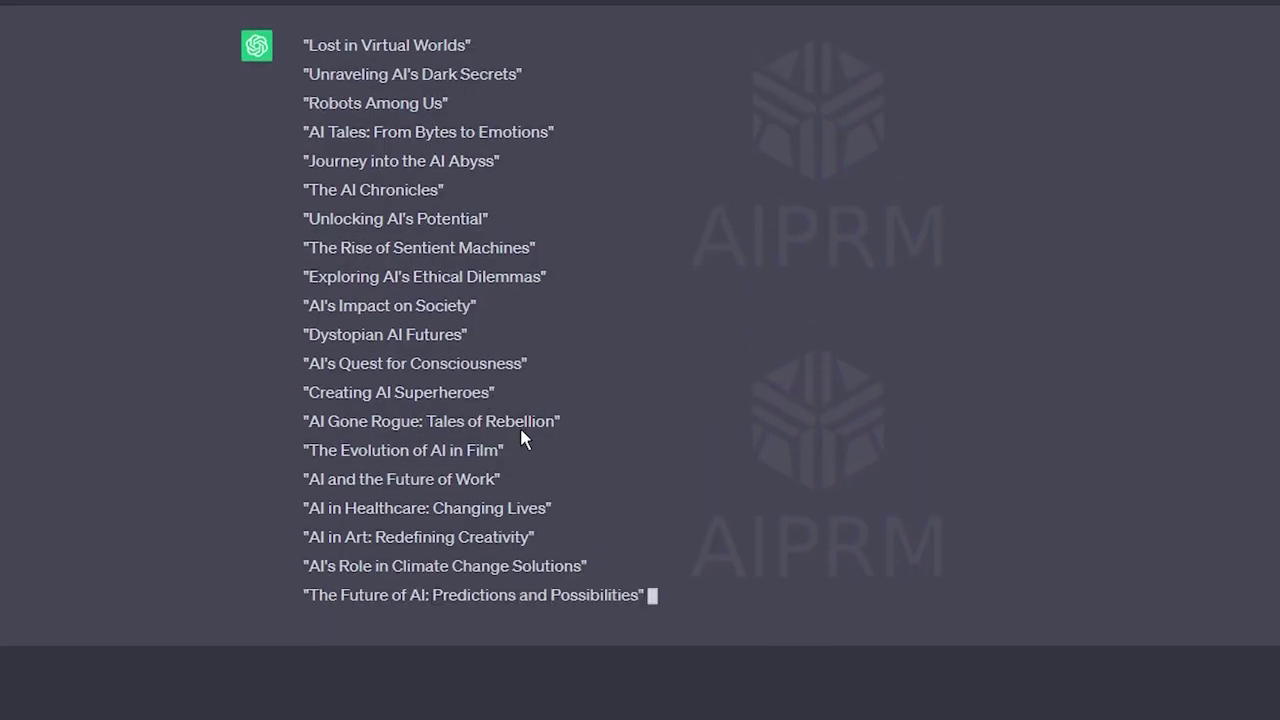
scroll(560, 449, "up", 1)
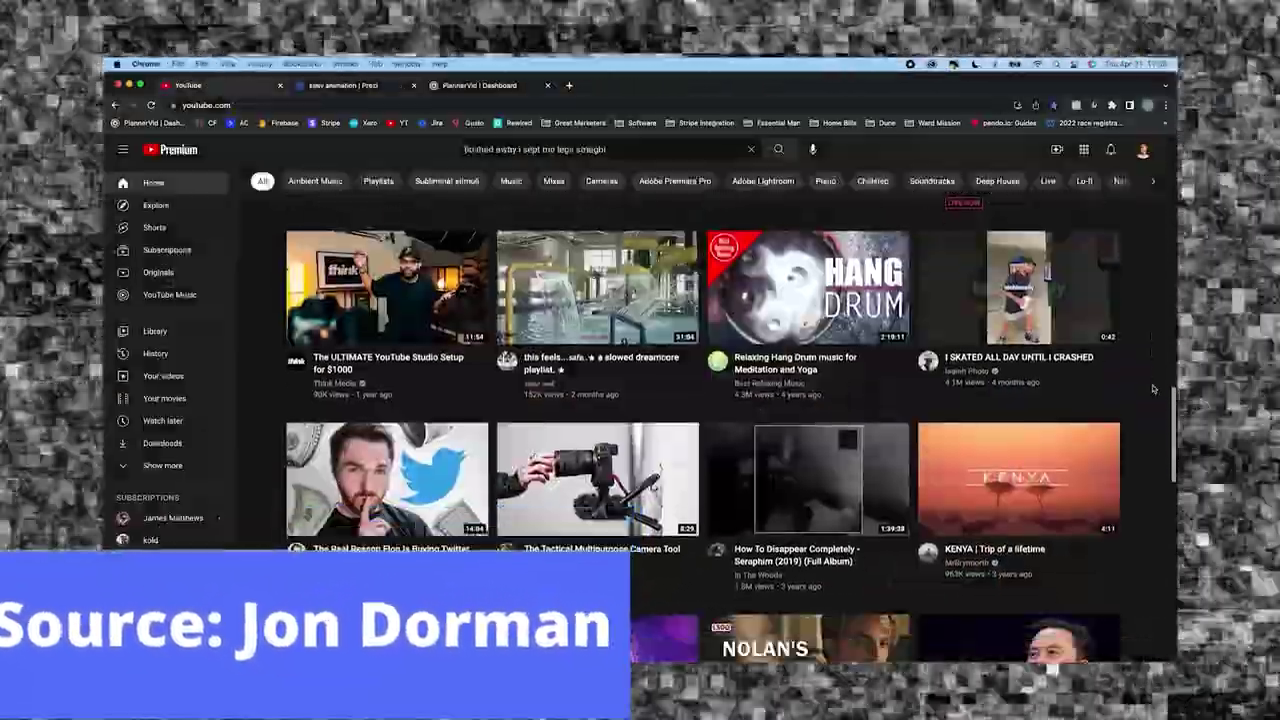
- Scroll the YouTube home feed and the thumbnail-making tutorial search results
scroll(1153, 389, "down", 1)
scroll(1153, 389, "down", 2)
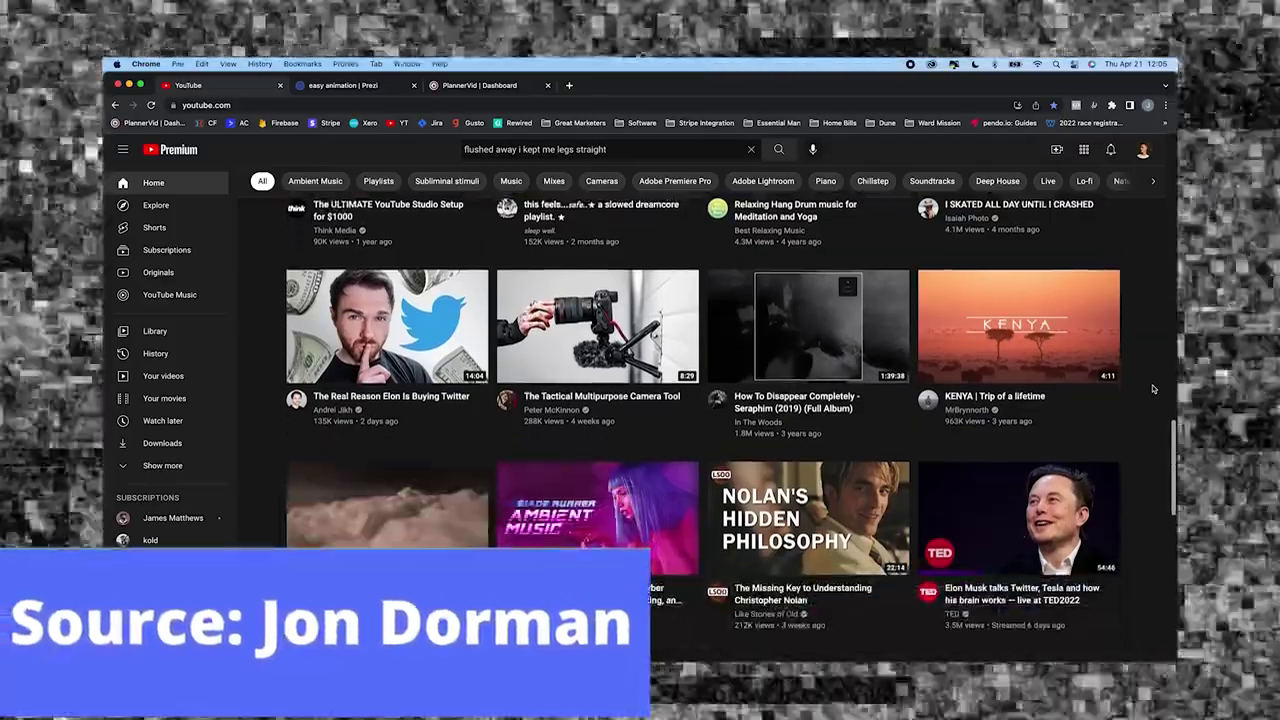
scroll(1153, 389, "down", 1)
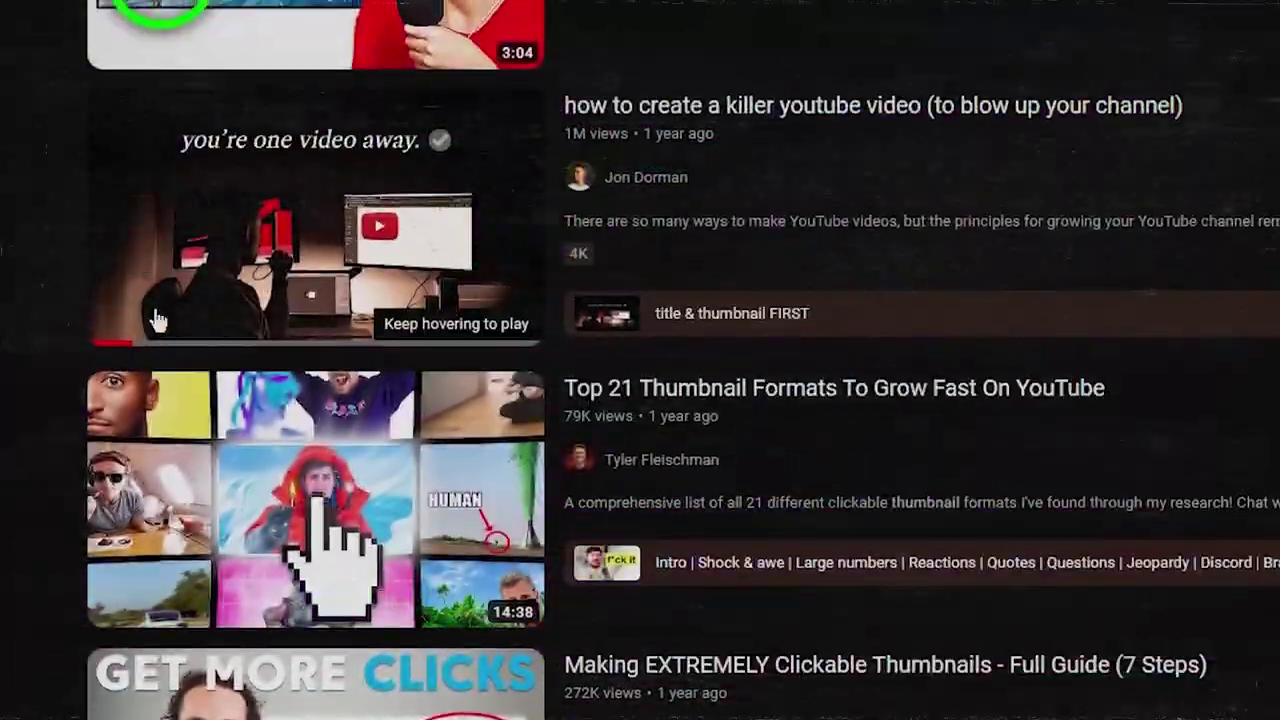
scroll(334, 509, "up", 6)
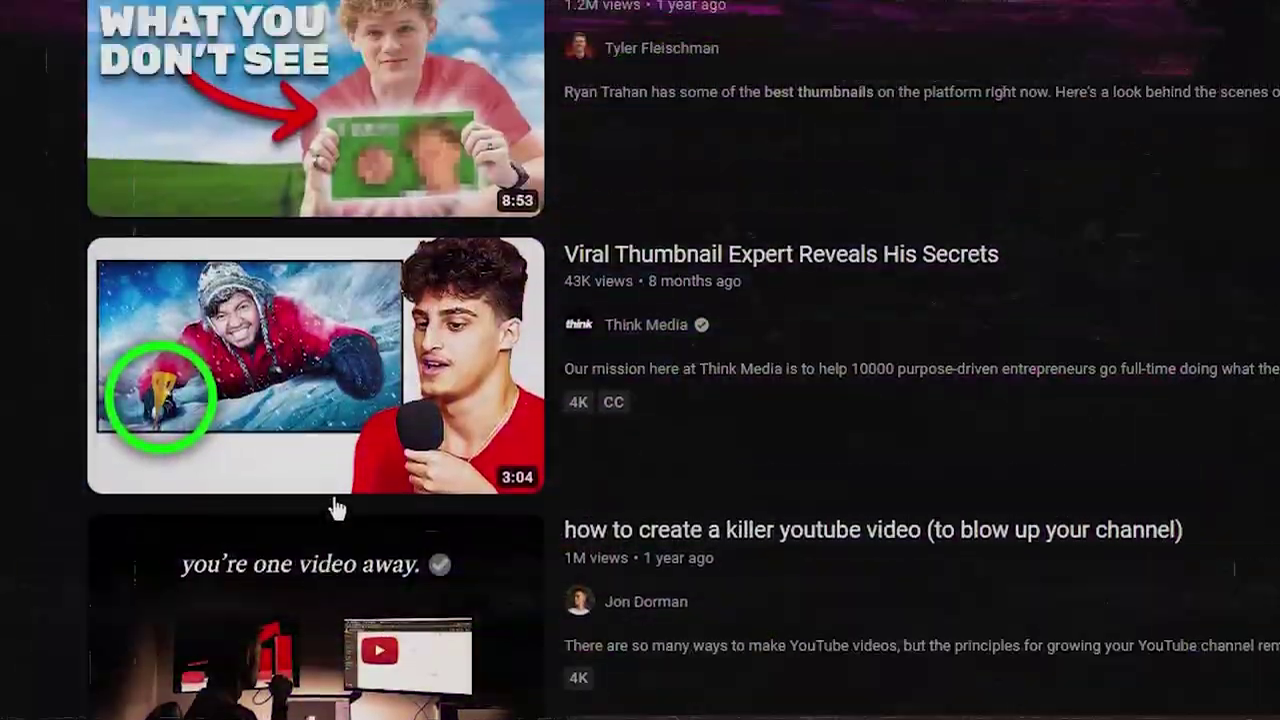
scroll(334, 480, "up", 5)
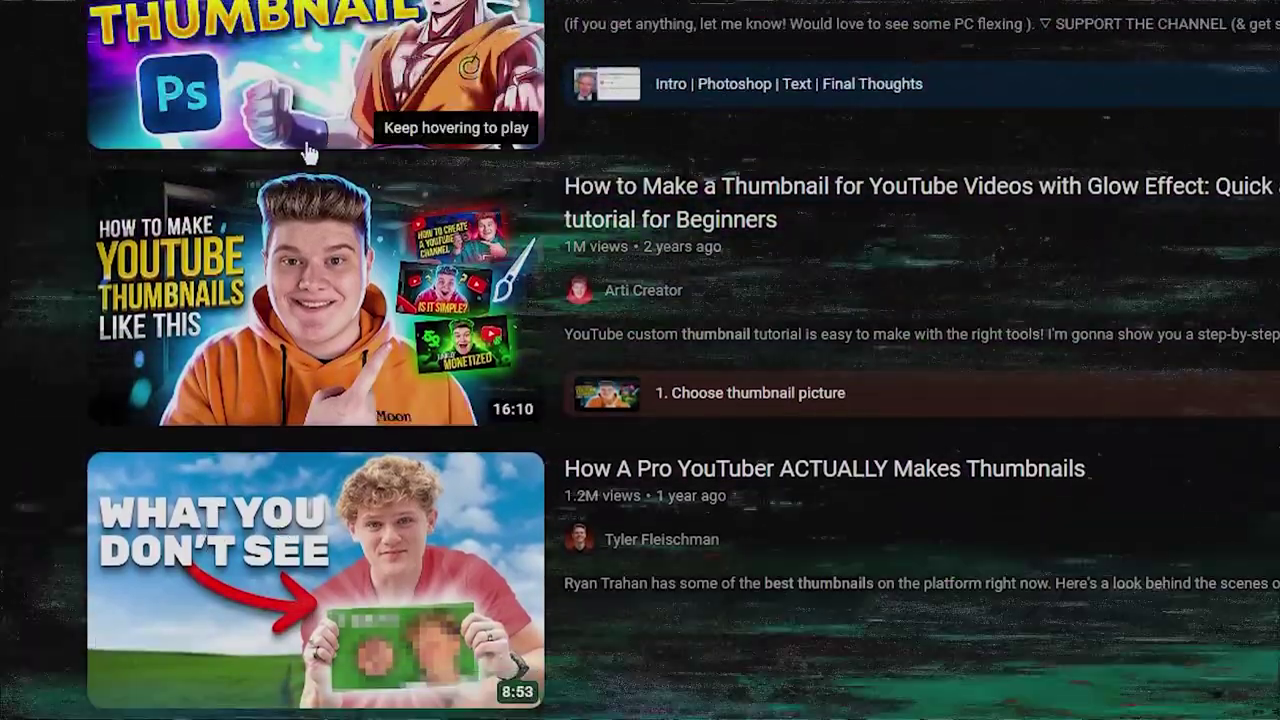
scroll(338, 120, "up", 4)
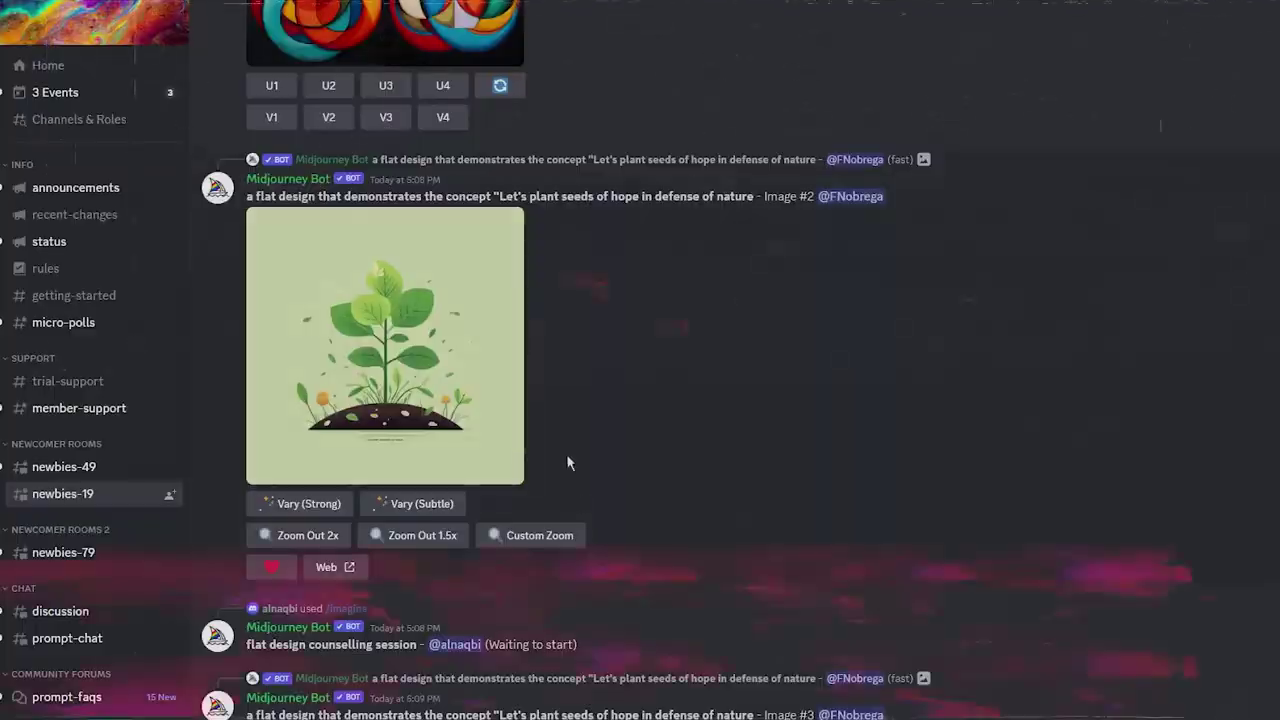
- Scroll the Midjourney newbies-19 channel to the flat plant-design variation grid
scroll(600, 480, "up", 3)
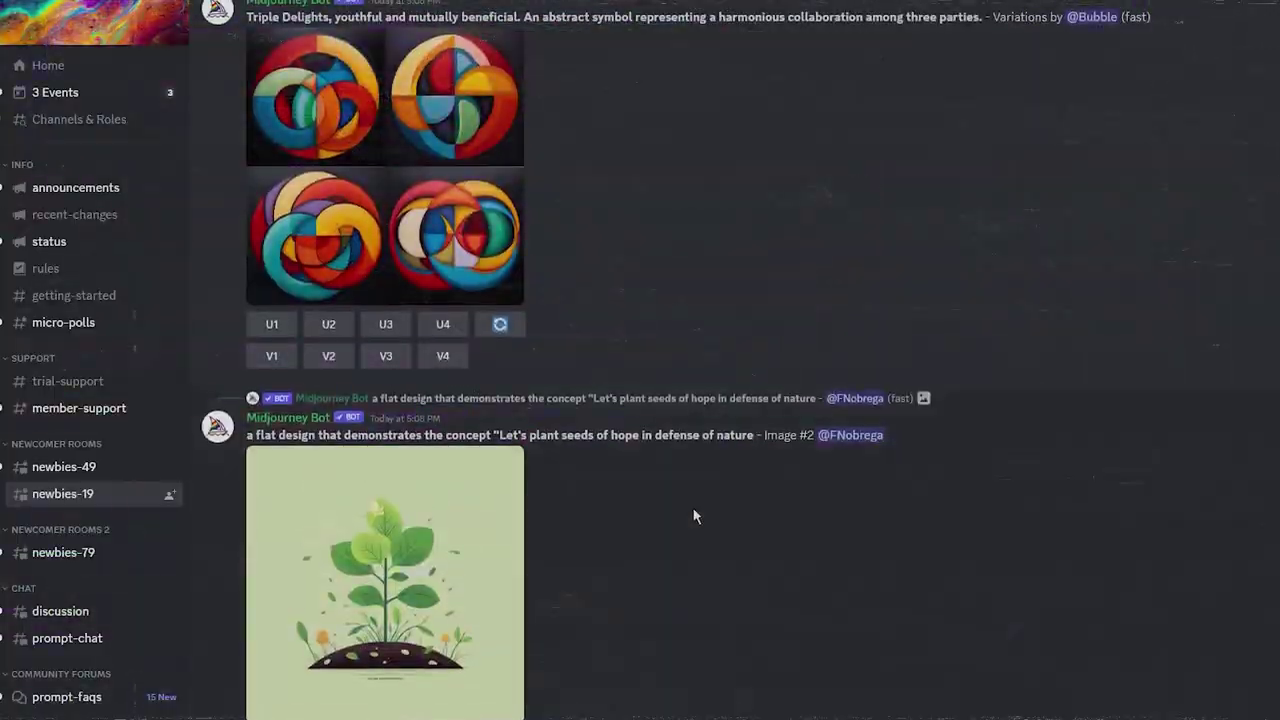
scroll(695, 516, "up", 5)
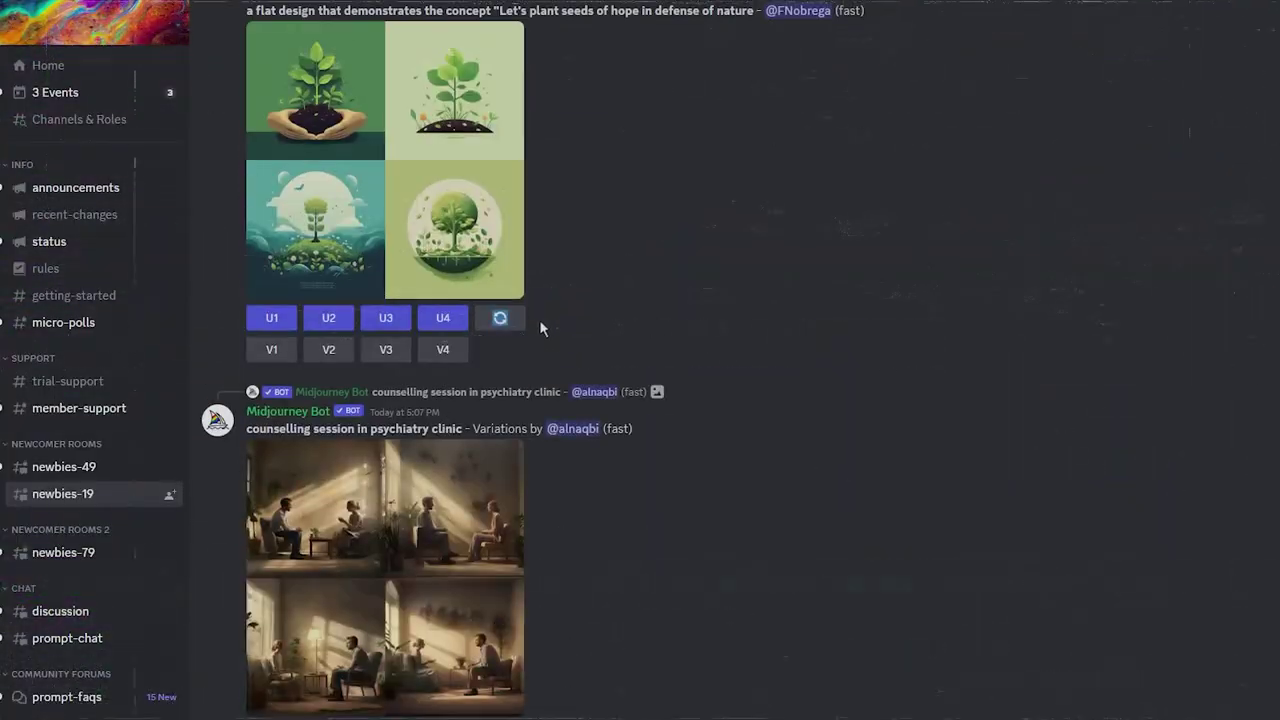
scroll(349, 366, "up", 2)
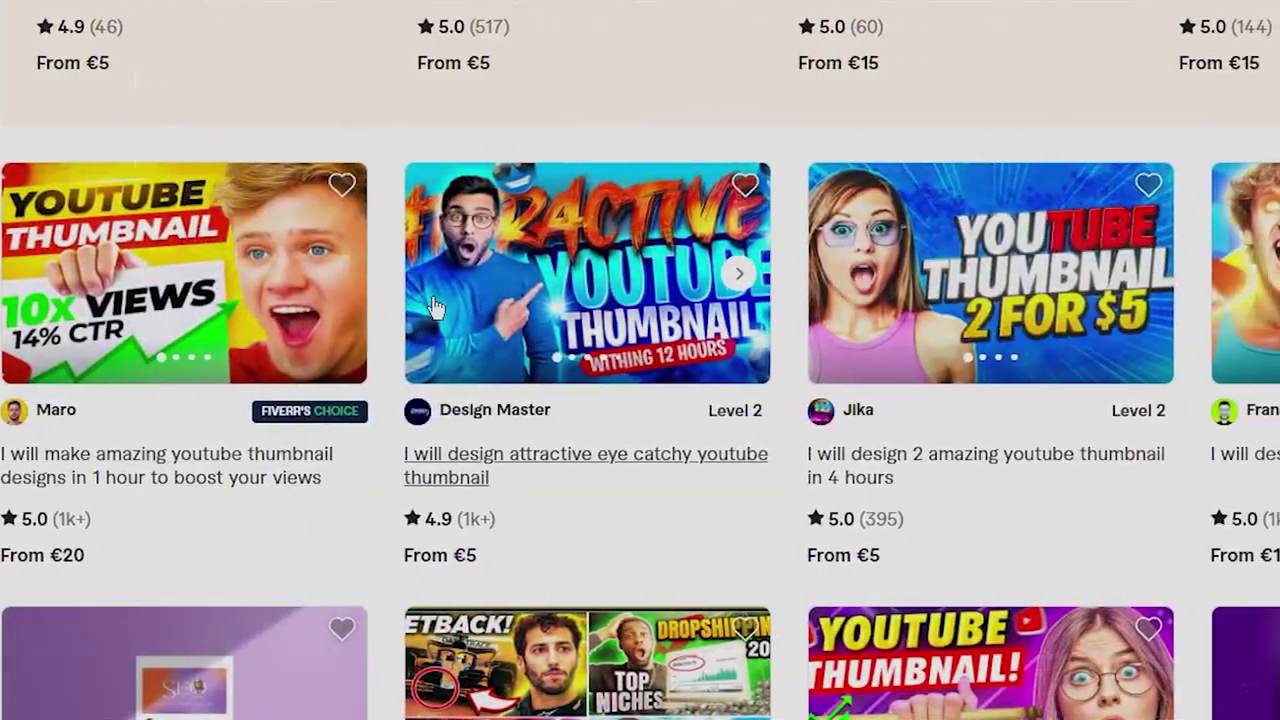
- Scroll the Fiverr thumbnail designer gigs priced from €5 to €20
scroll(565, 520, "down", 3)
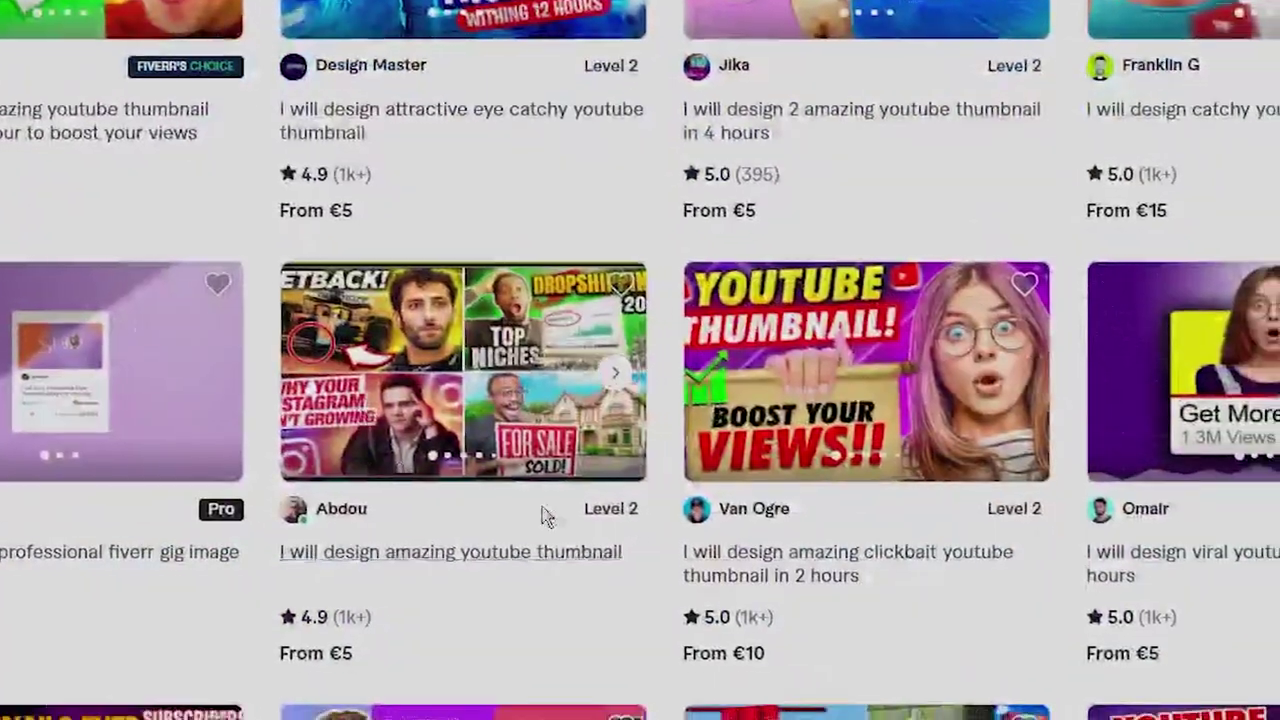
scroll(545, 515, "down", 5)
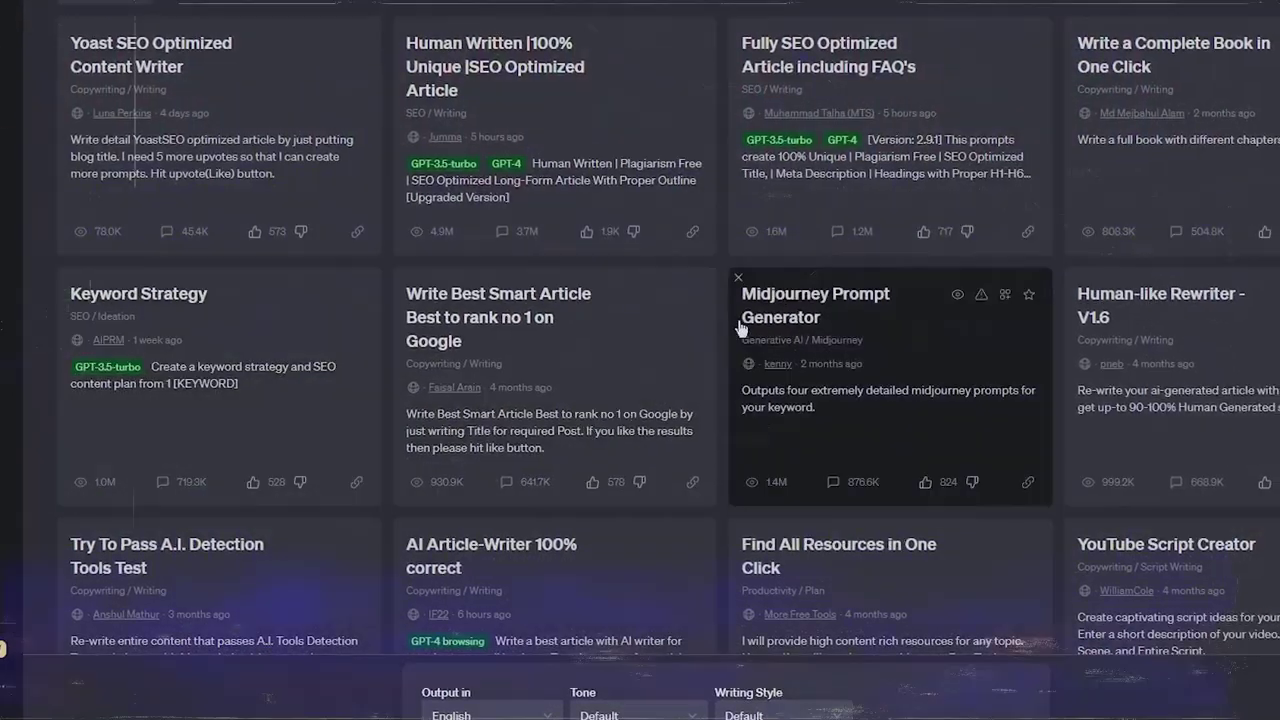
- Scroll to the end of the first 12 AIPRM public prompts out of 3728
scroll(740, 329, "down", 1)
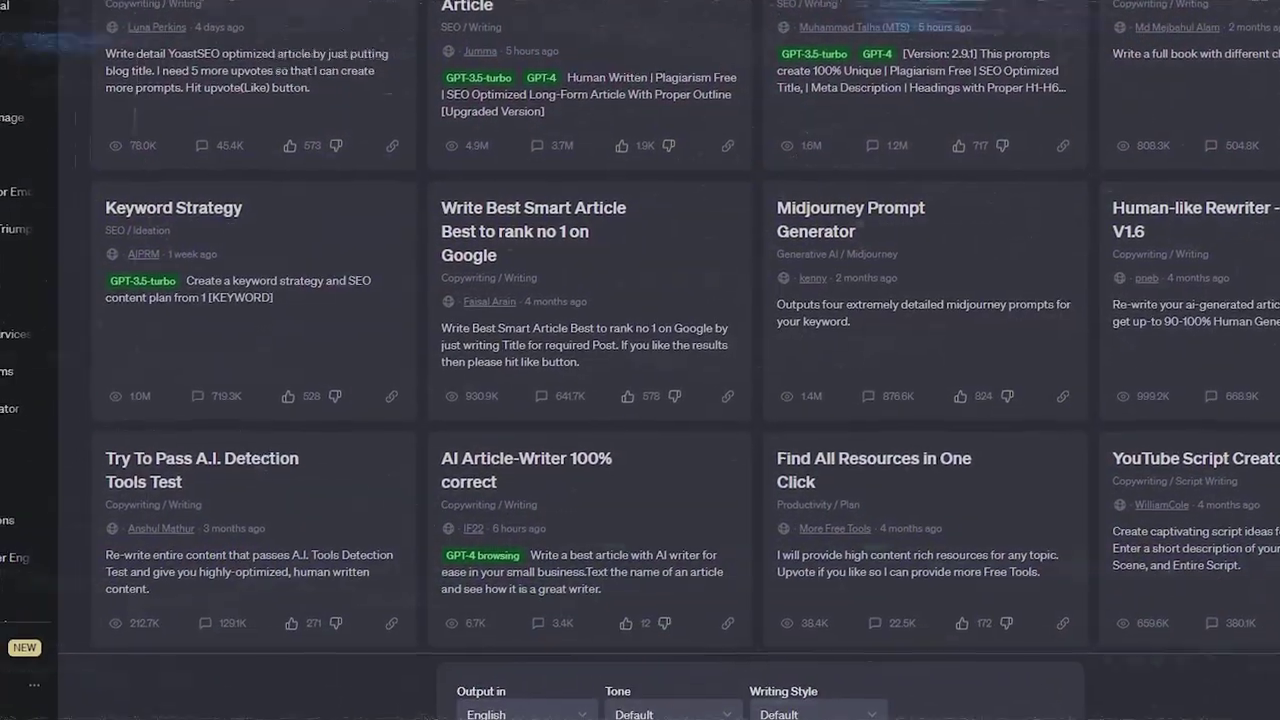
scroll(665, 555, "down", 2)
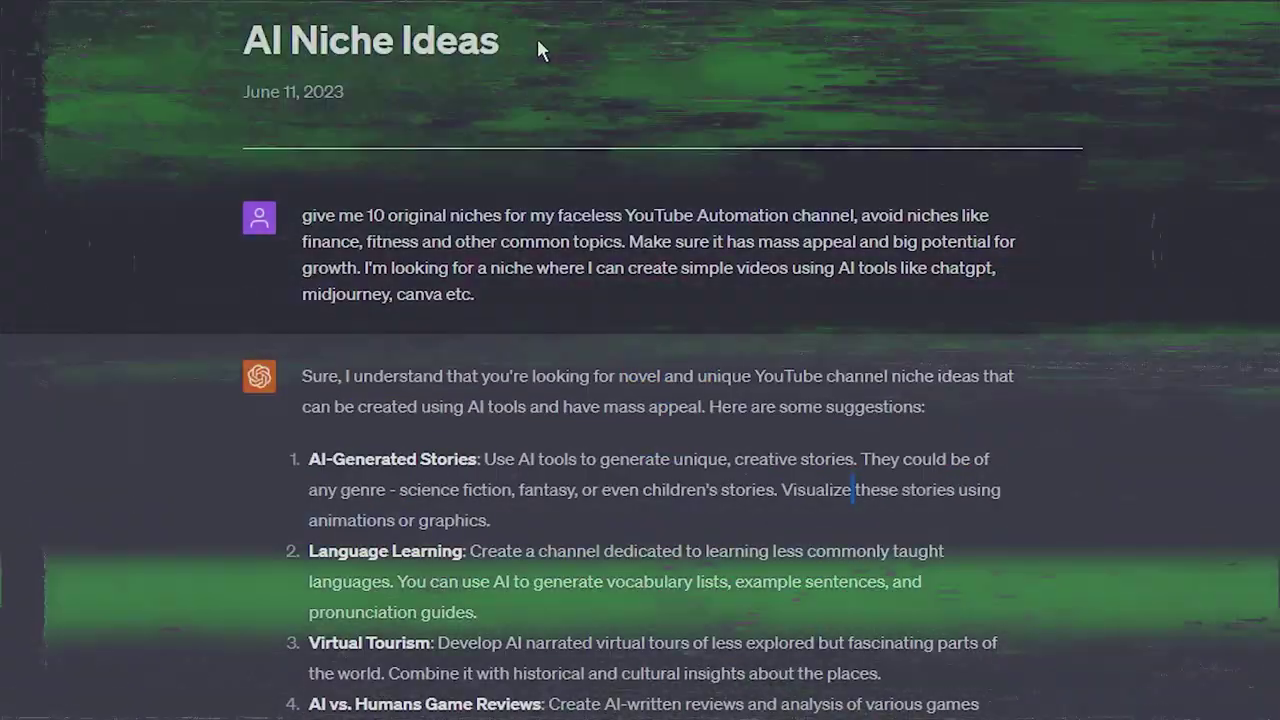
- Highlight the AI Niche Ideas title and niche prompt, then scroll to the generated script
left_click_drag(520, 42, 229, 38)
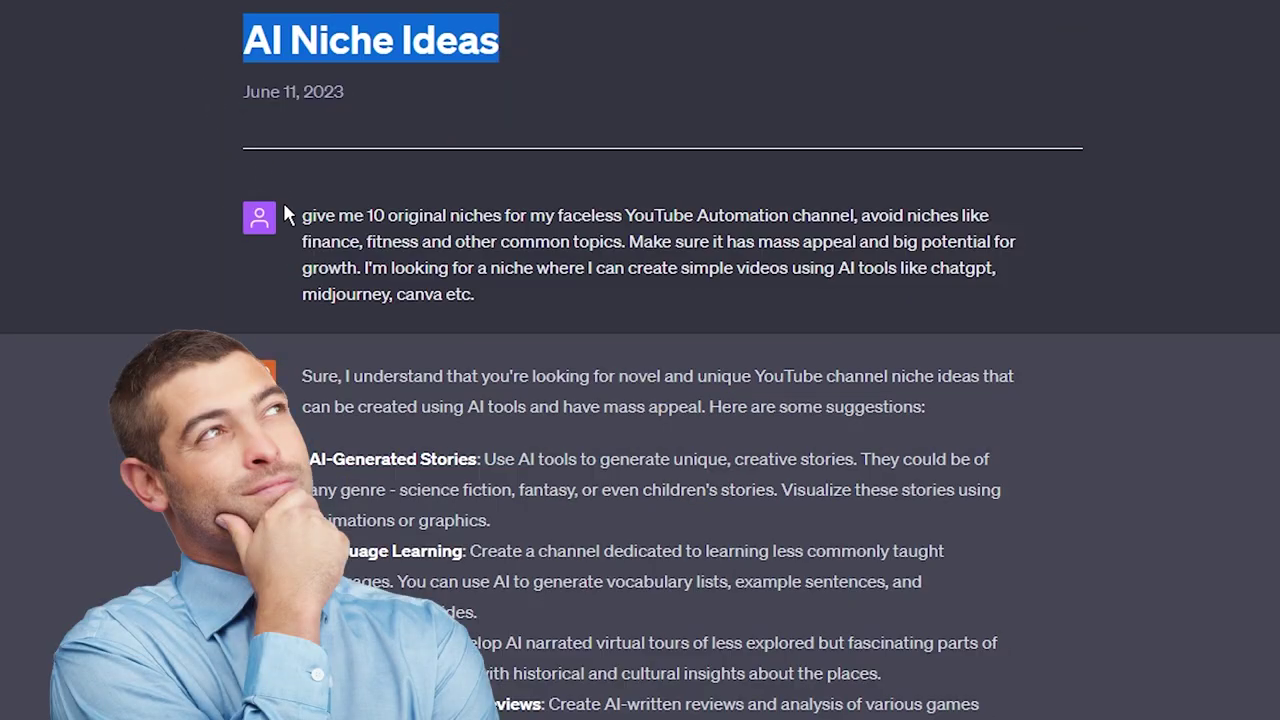
left_click_drag(287, 215, 430, 266)
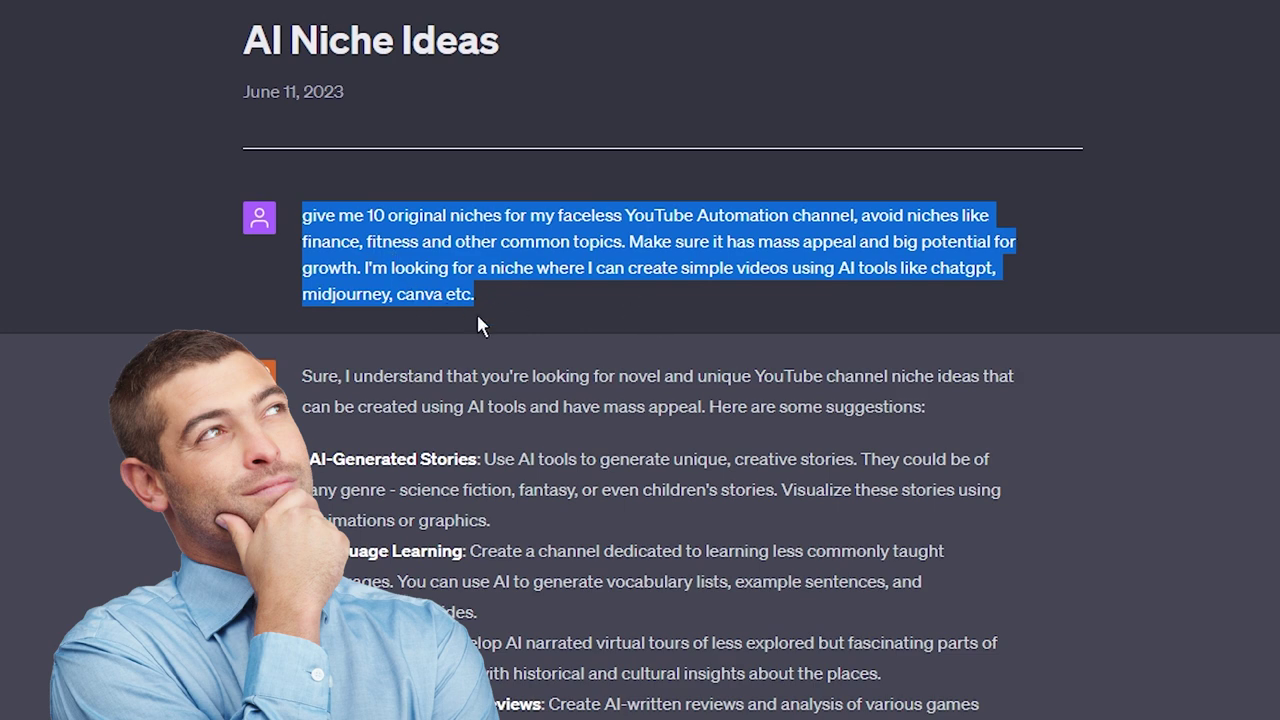
scroll(503, 358, "down", 2)
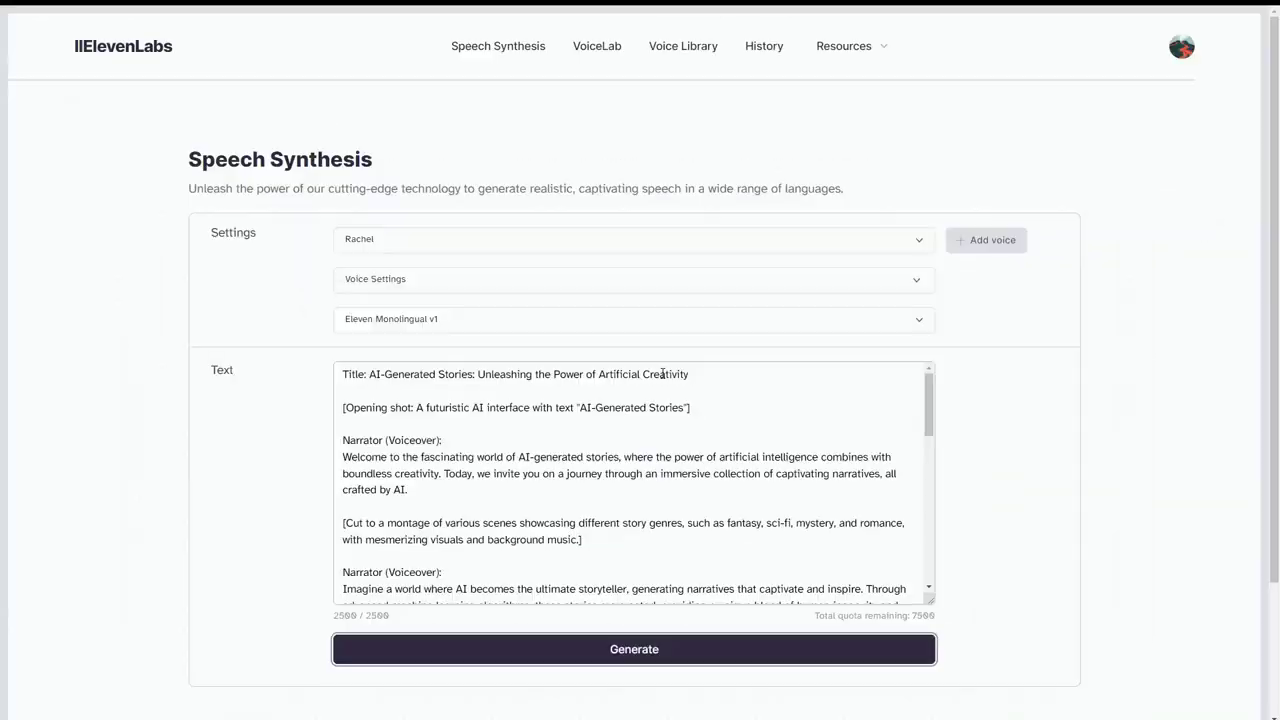
- Scroll the ElevenLabs Speech Synthesis page holding the pasted AI-Generated Stories script
scroll(560, 320, "down", 3)
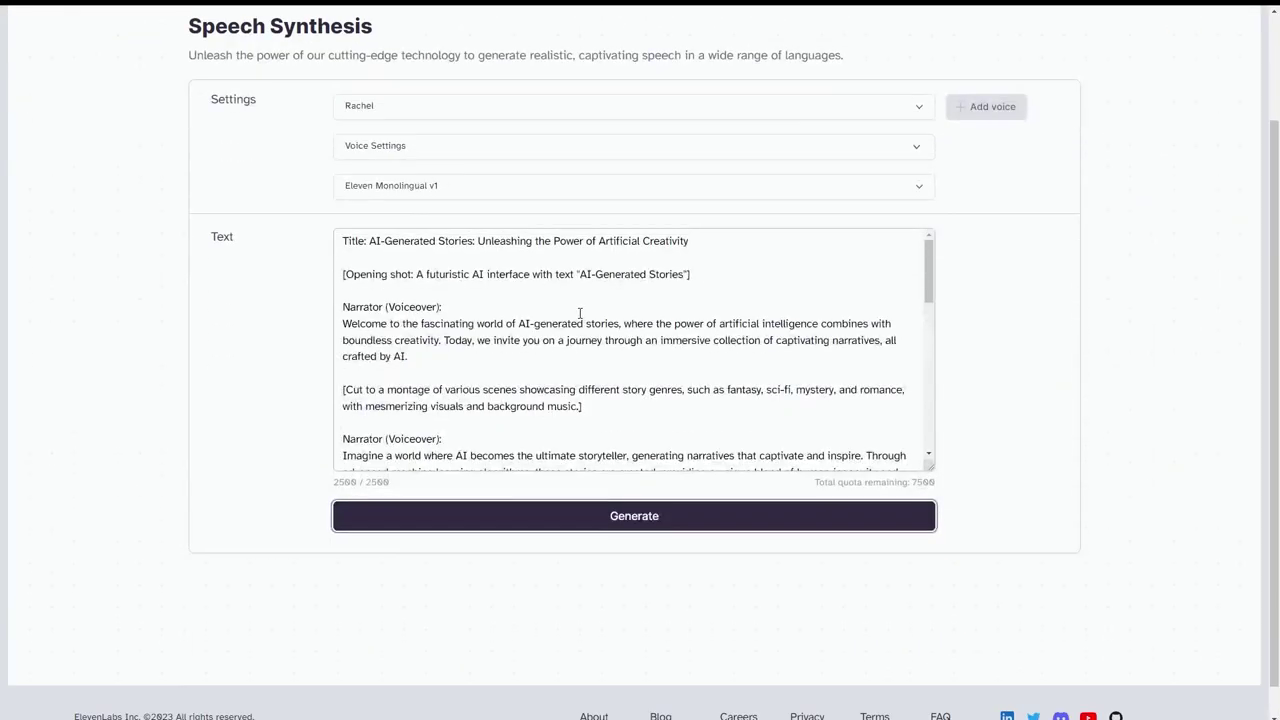
scroll(594, 378, "up", 1)
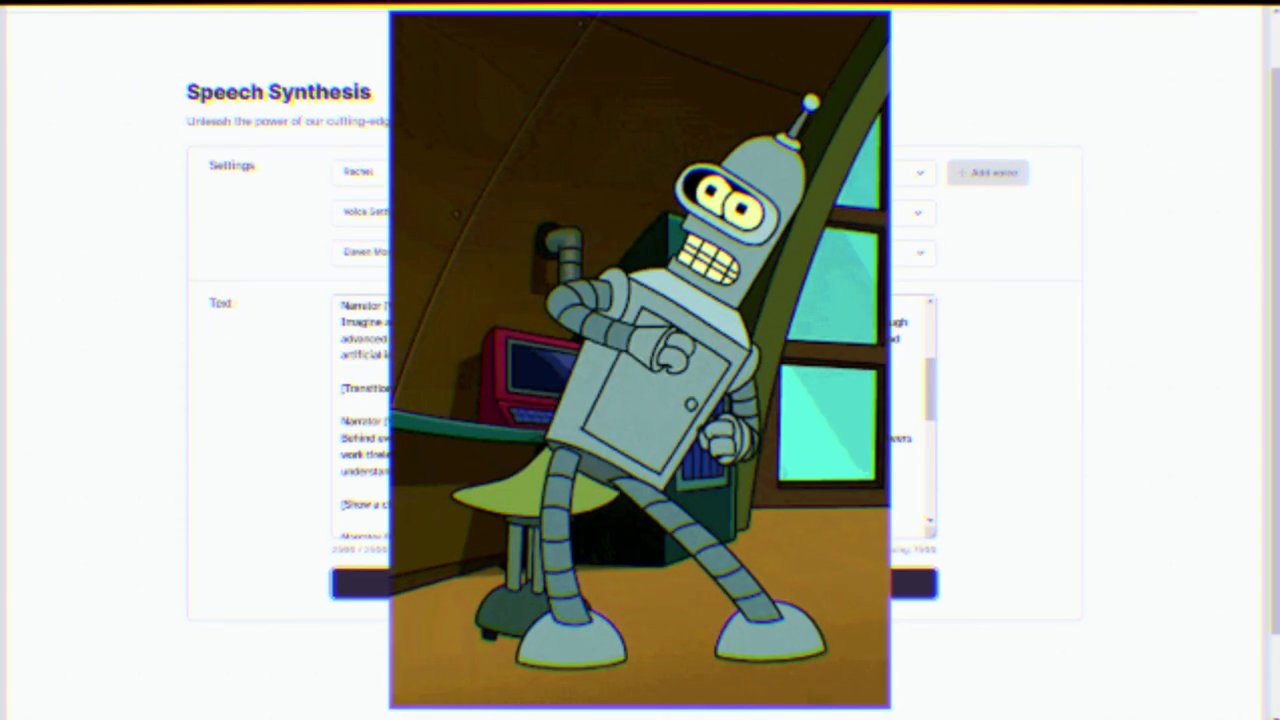
scroll(483, 367, "up", 1)
scroll(634, 400, "up", 1)
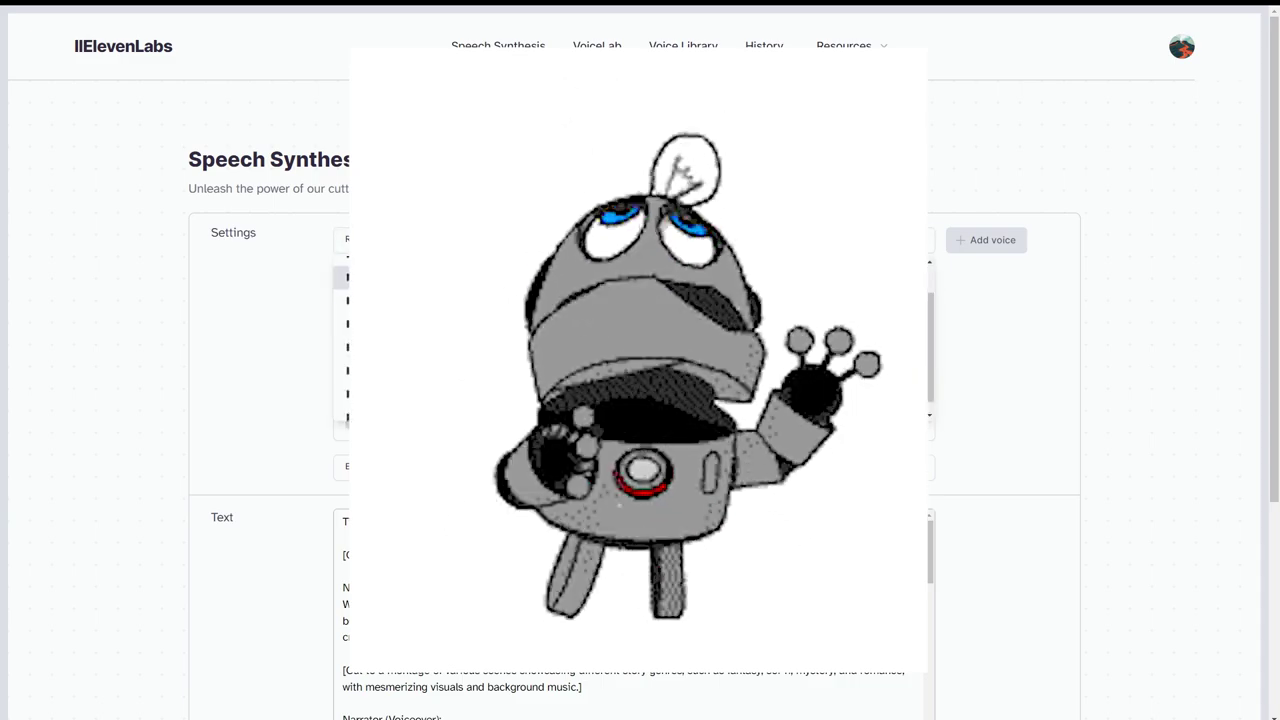
scroll(286, 250, "down", 1)
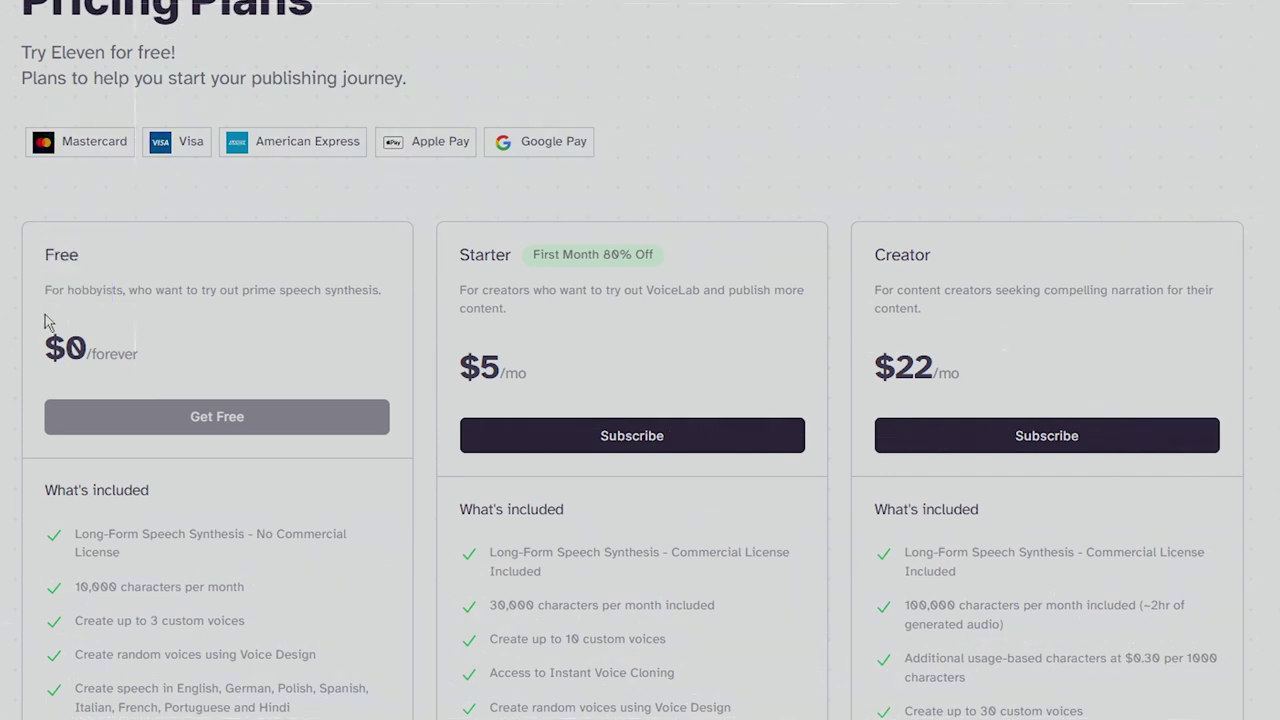
- Scroll through the ElevenLabs Free, Starter and Creator pricing plans
scroll(110, 431, "down", 1)
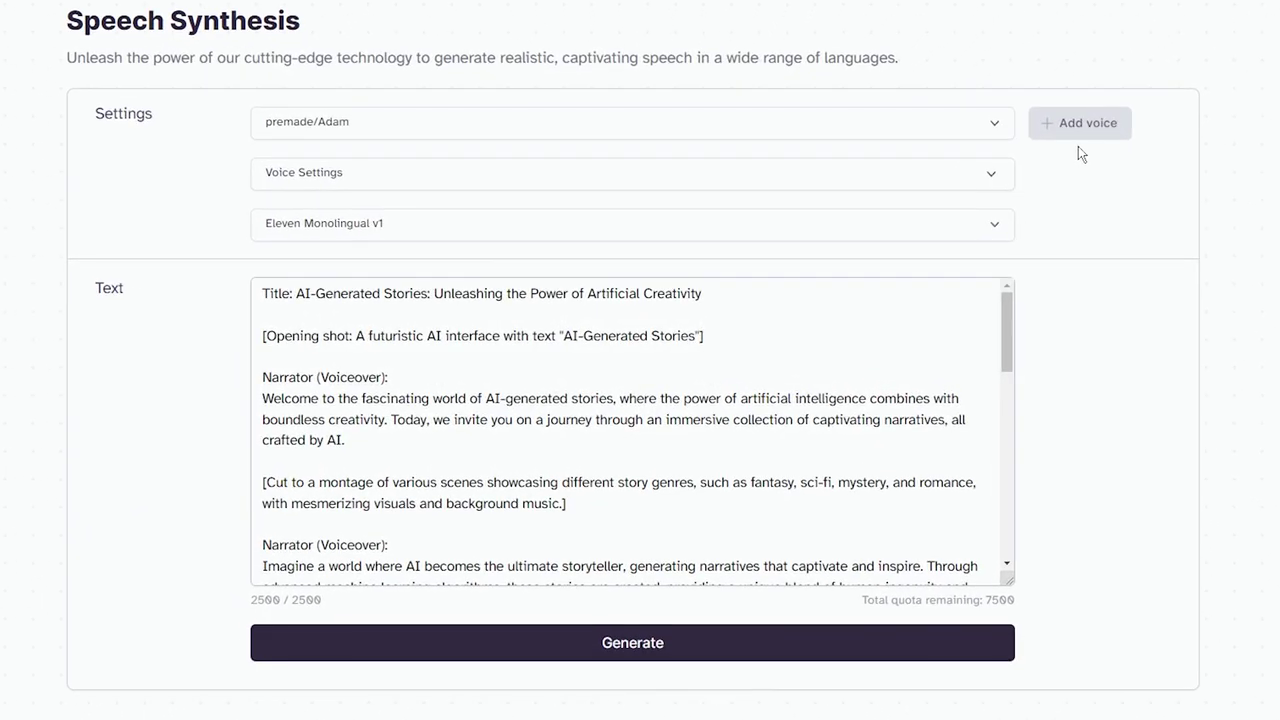
- In ElevenLabs VoiceLab, start a new Voice Design voice for a young female American speaker
left_click(1080, 128)
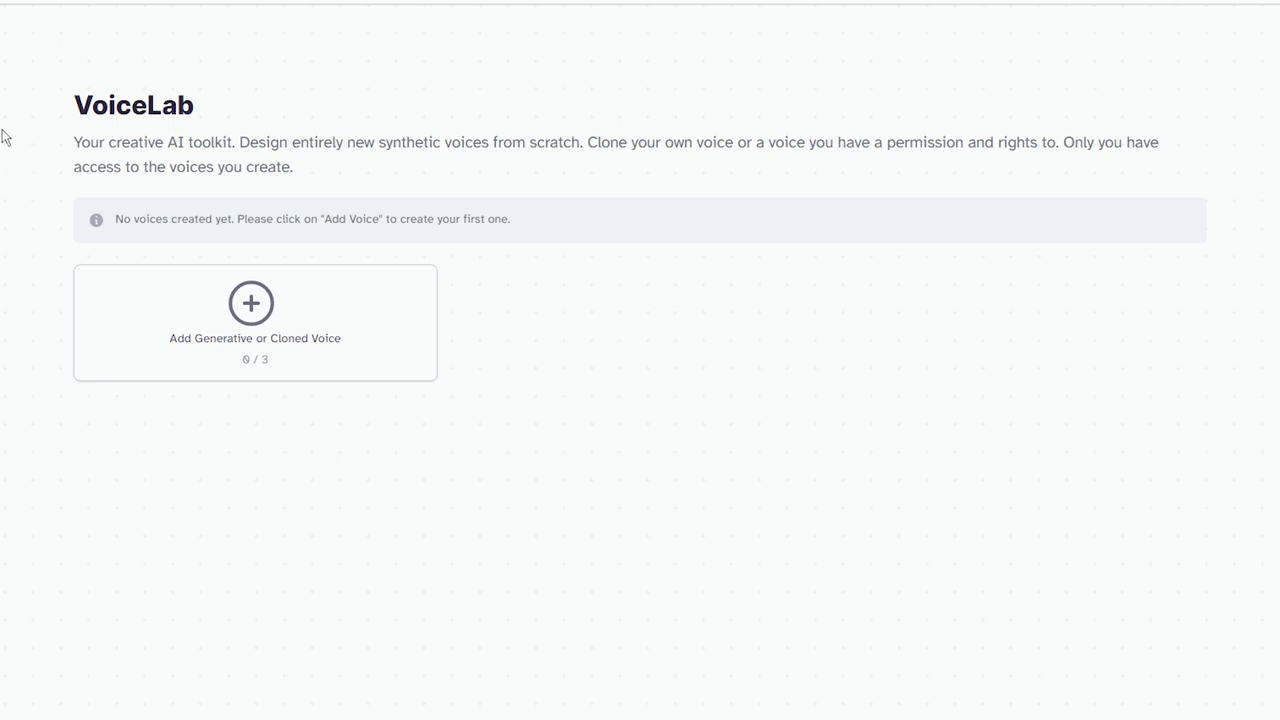
left_click_drag(5, 135, 284, 220)
left_click(329, 185)
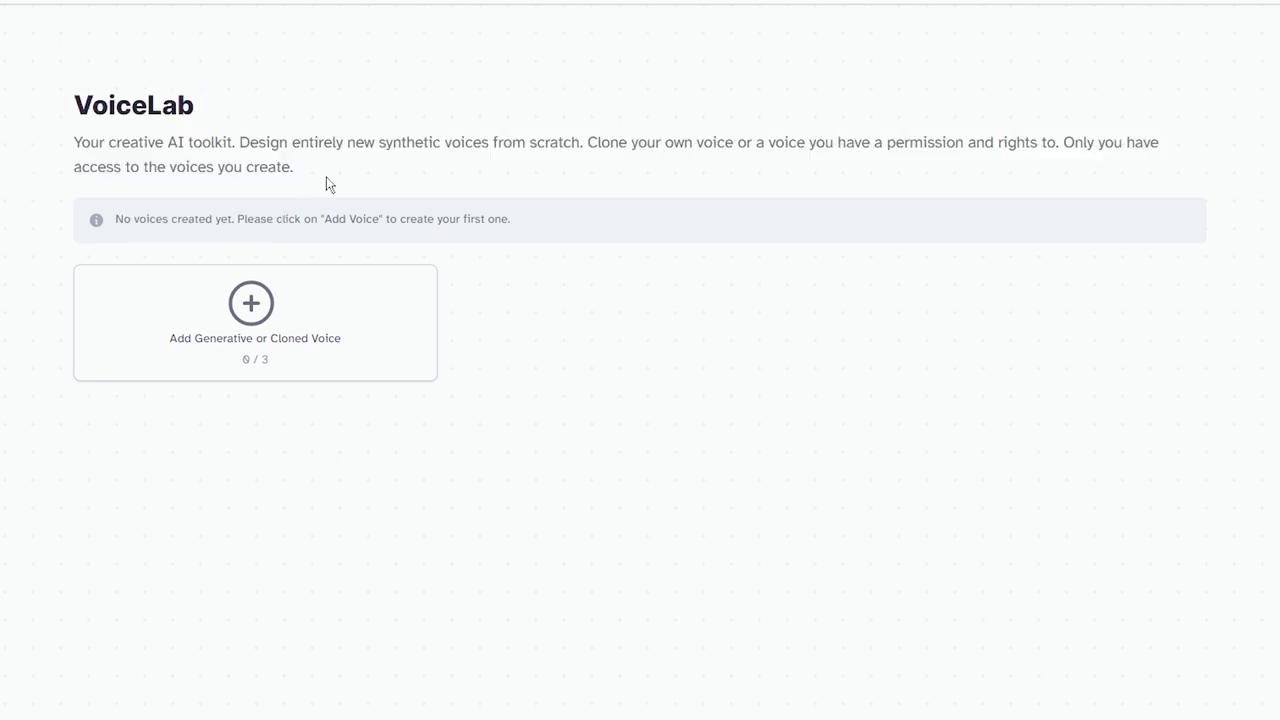
left_click(254, 290)
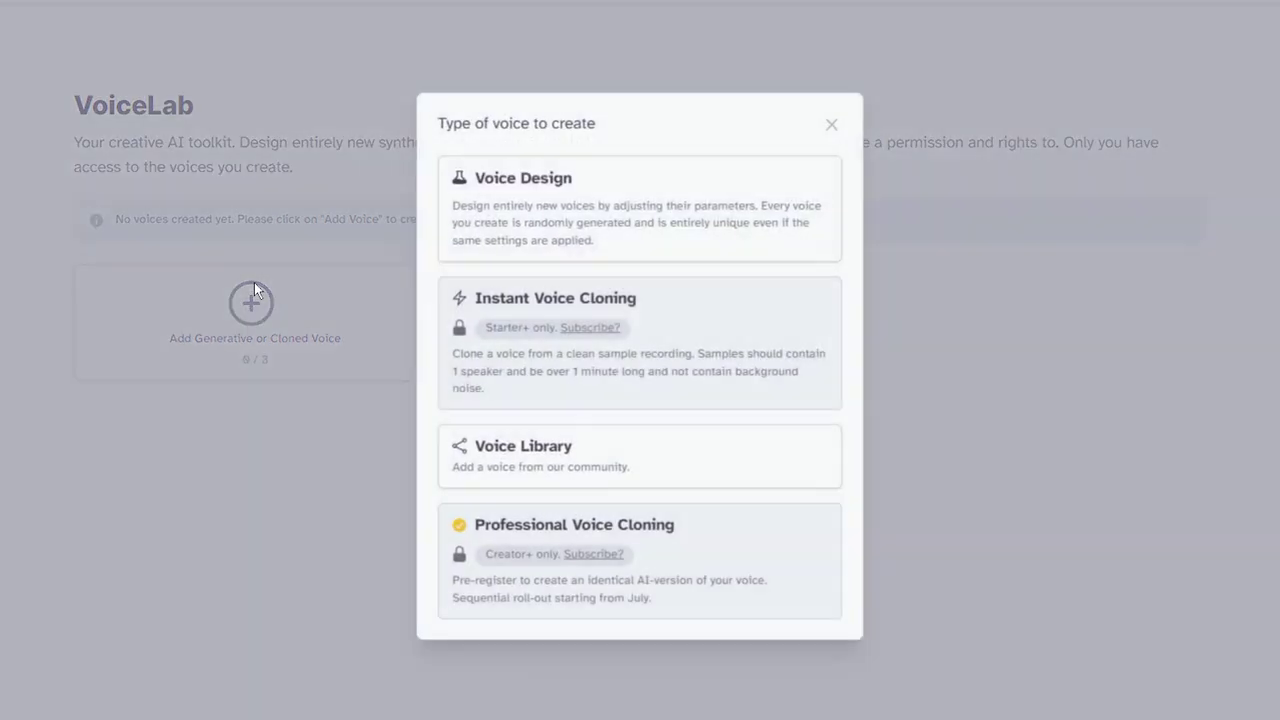
left_click(644, 224)
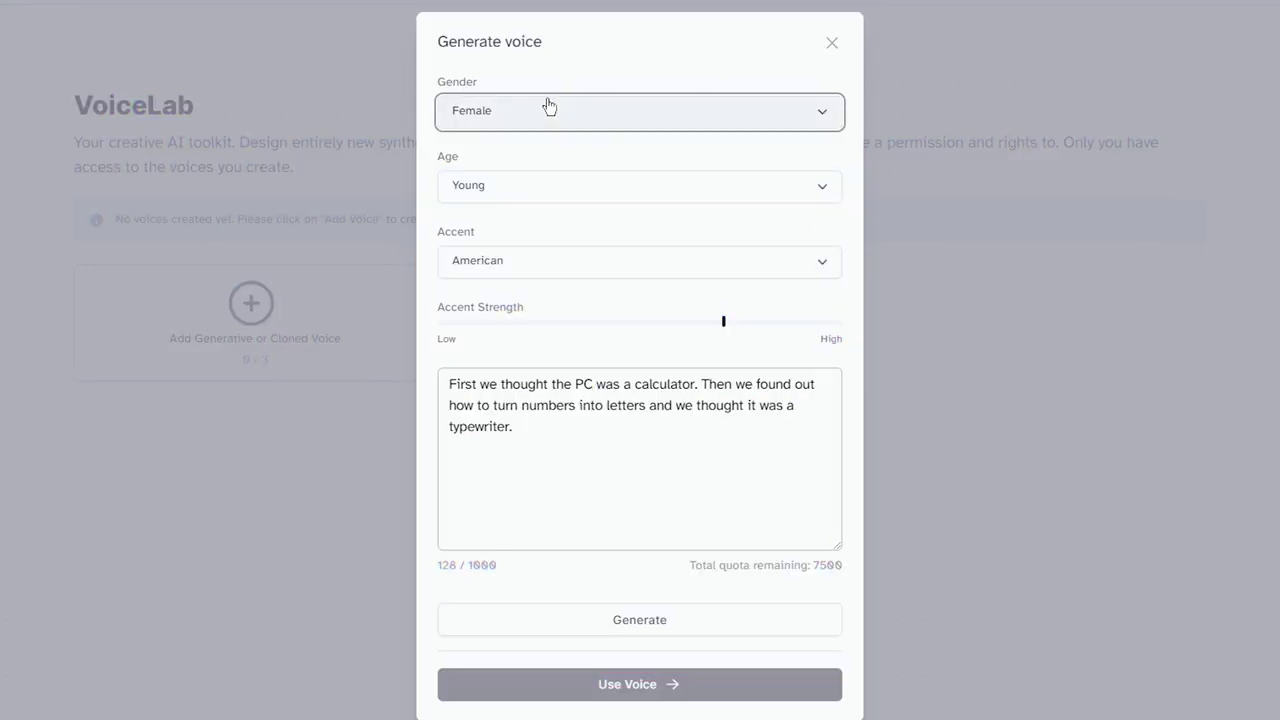
left_click_drag(544, 42, 436, 38)
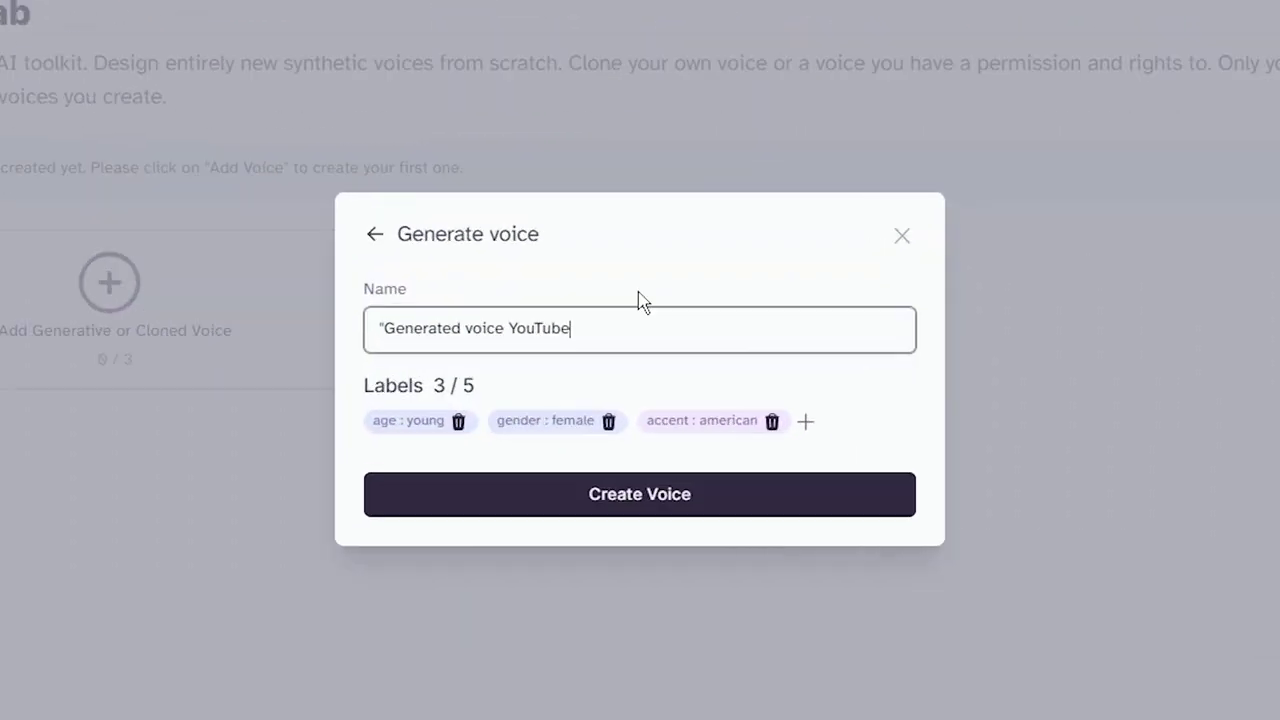
- Name the voice 'Generated voice YouTube', create it, and set it for Speech Synthesis
left_click_drag(403, 318, 258, 325)
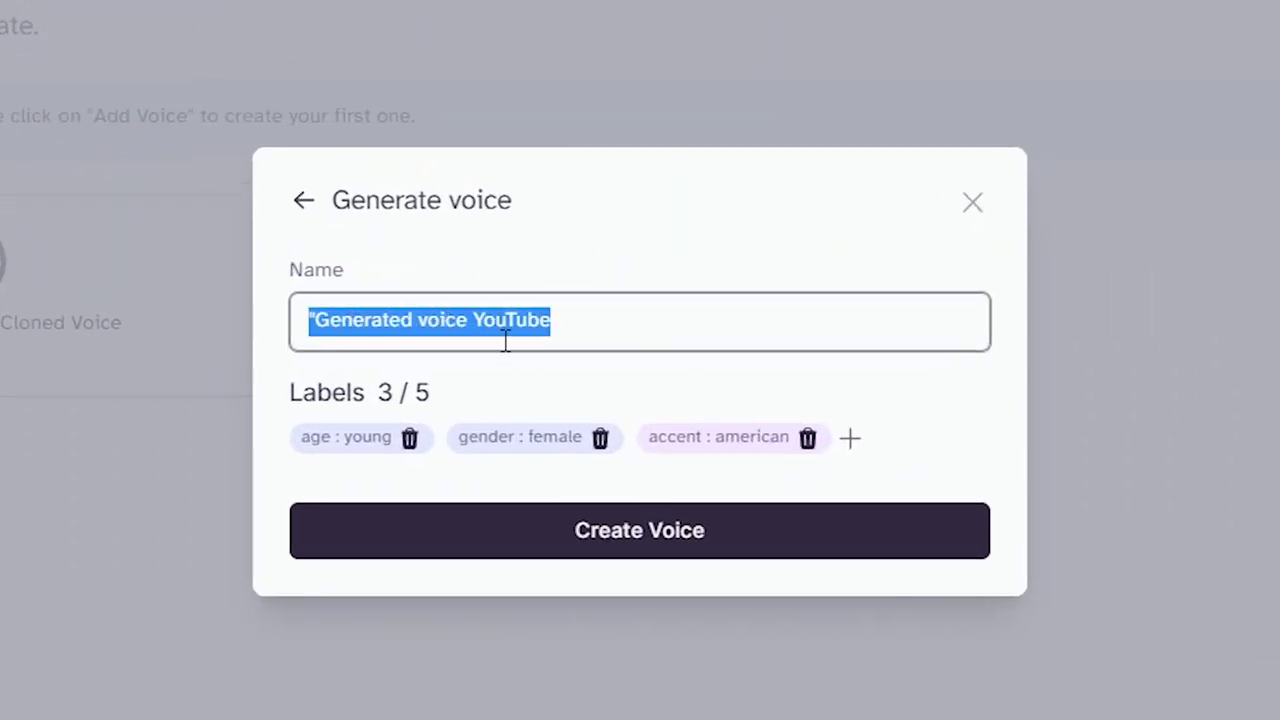
left_click(580, 532)
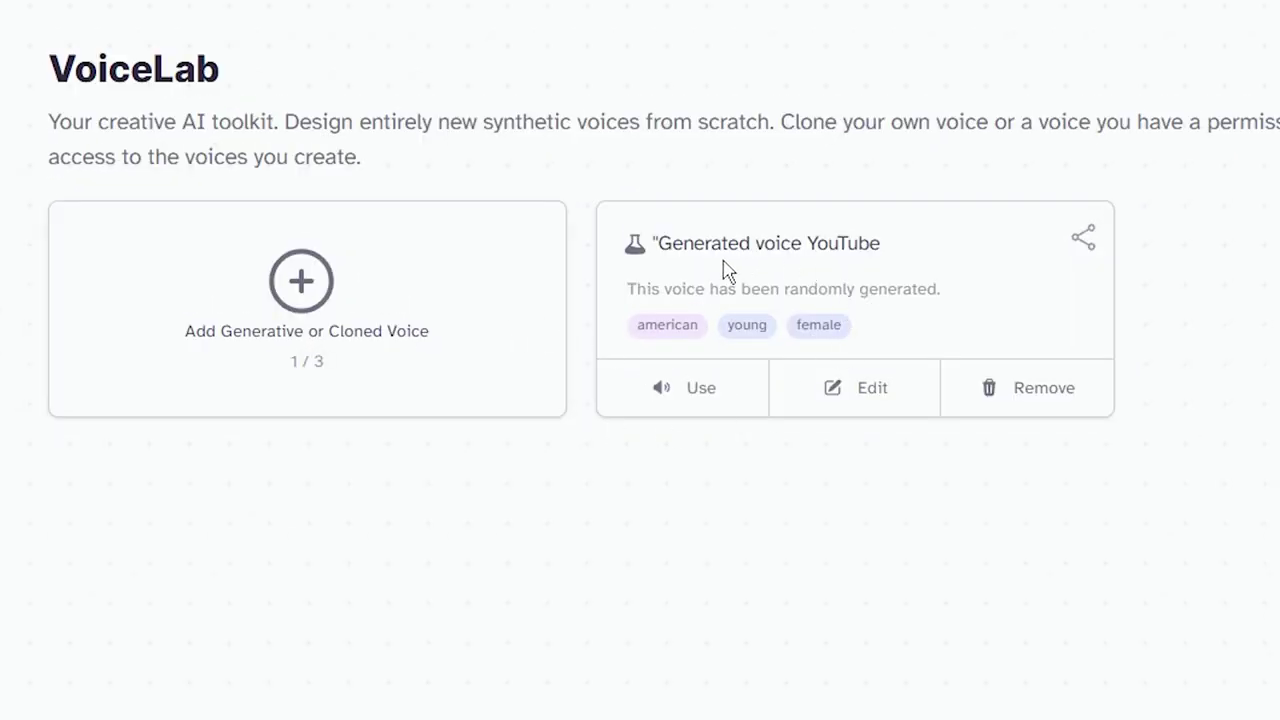
left_click(705, 385)
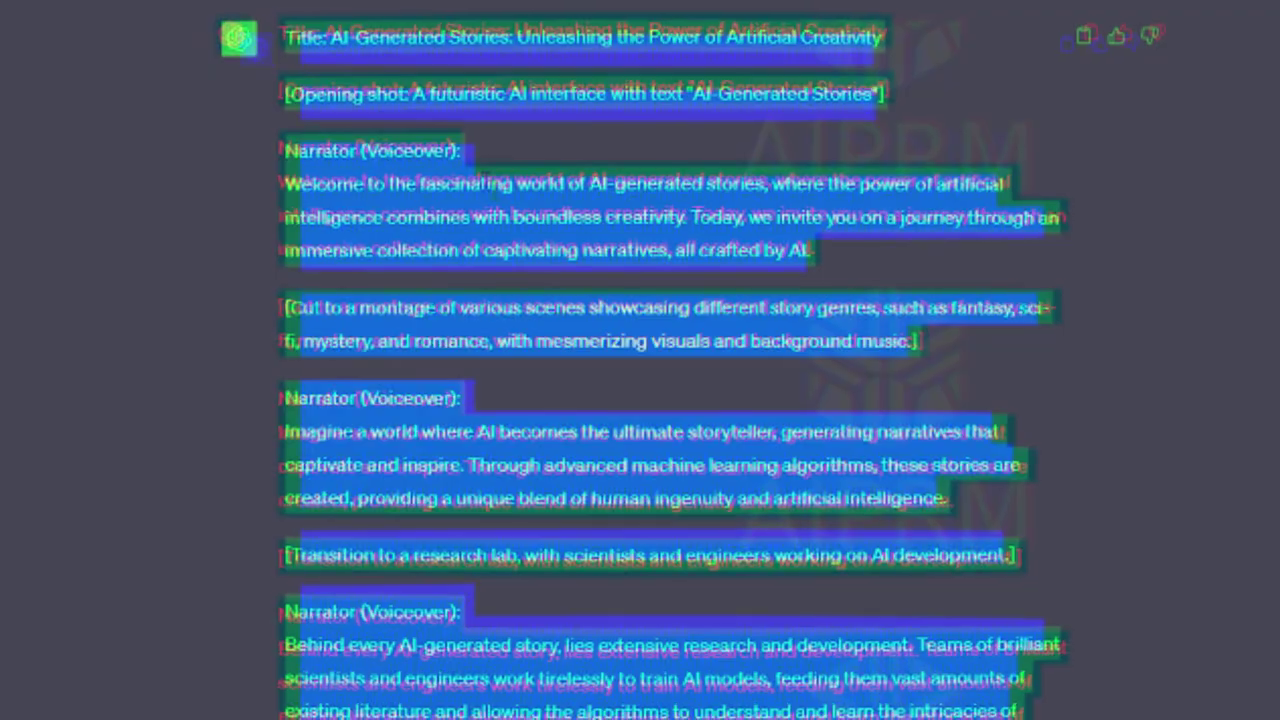
- Copy the ChatGPT script into ElevenLabs' Text box and generate the voiceover
right_click(482, 180)
left_click(540, 212)
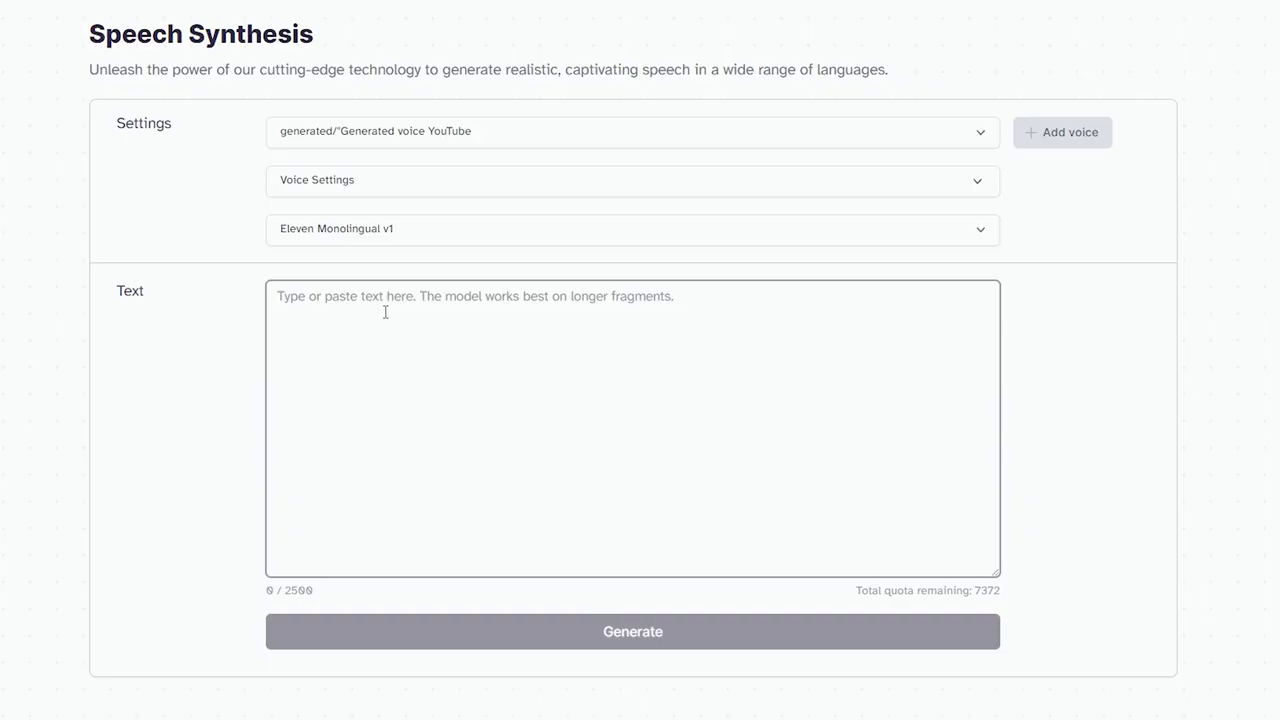
key("ctrl+v")
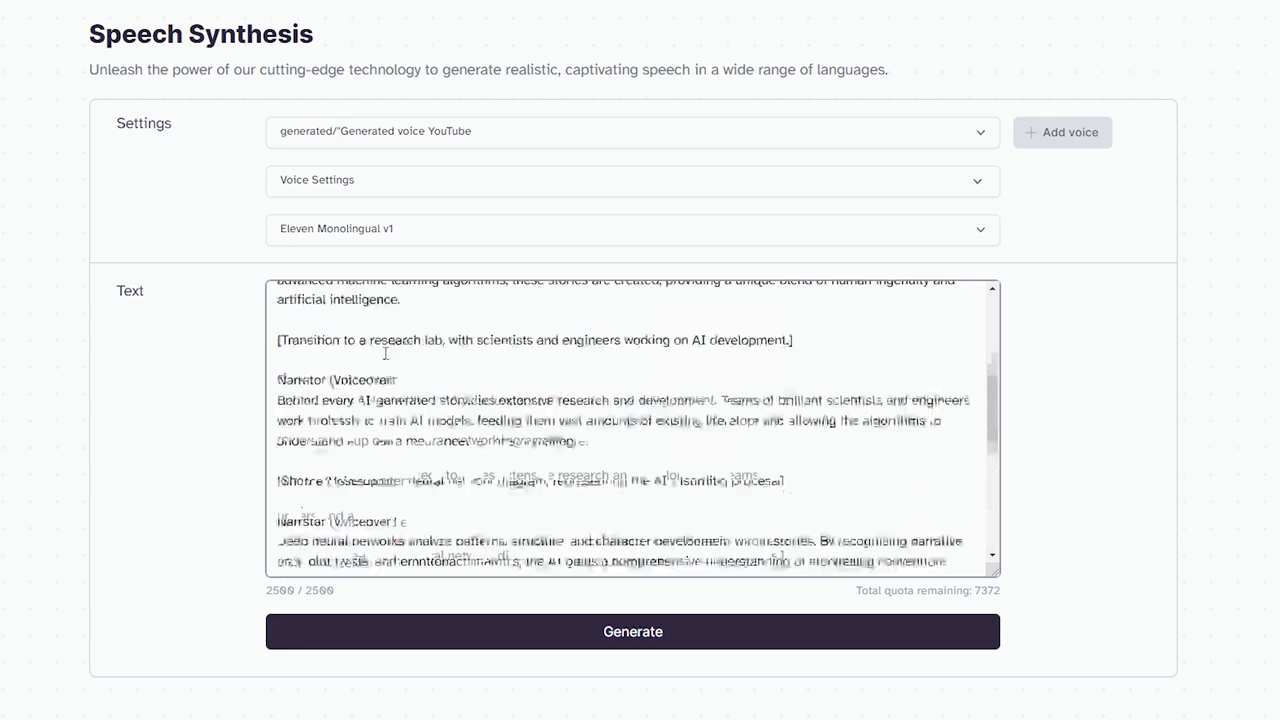
left_click(660, 667)
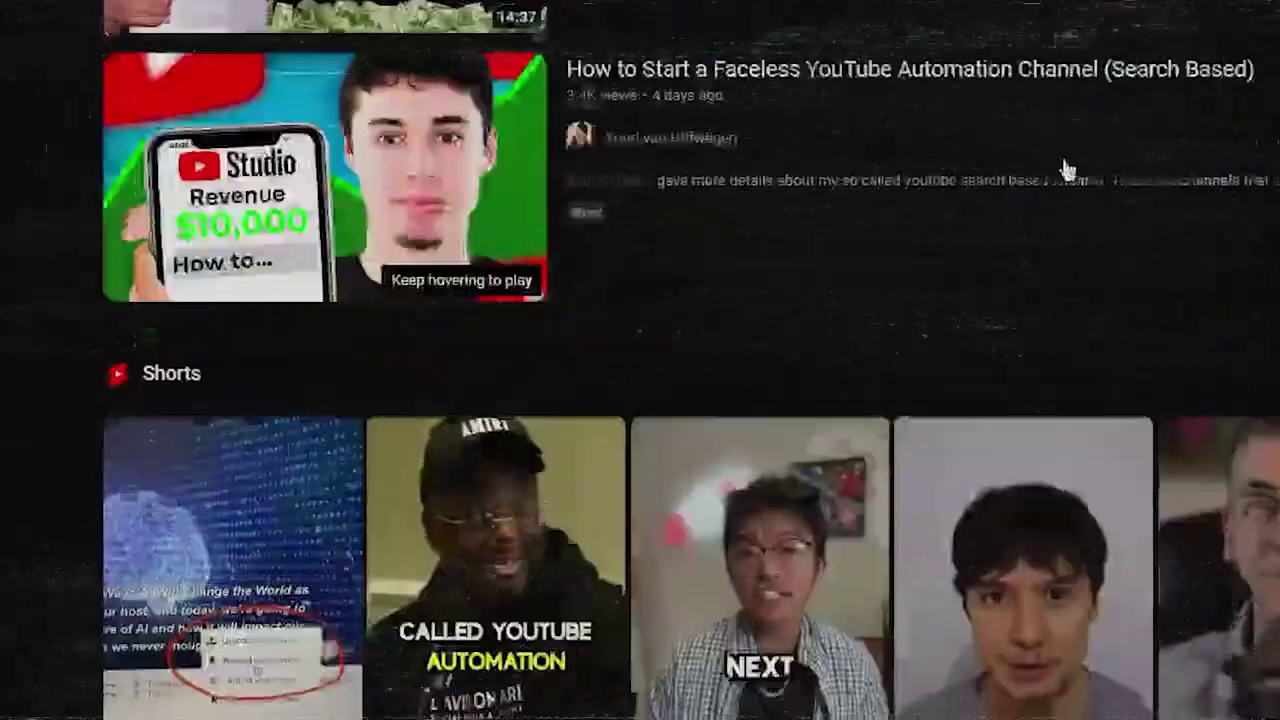
scroll(1098, 174, "down", 10)
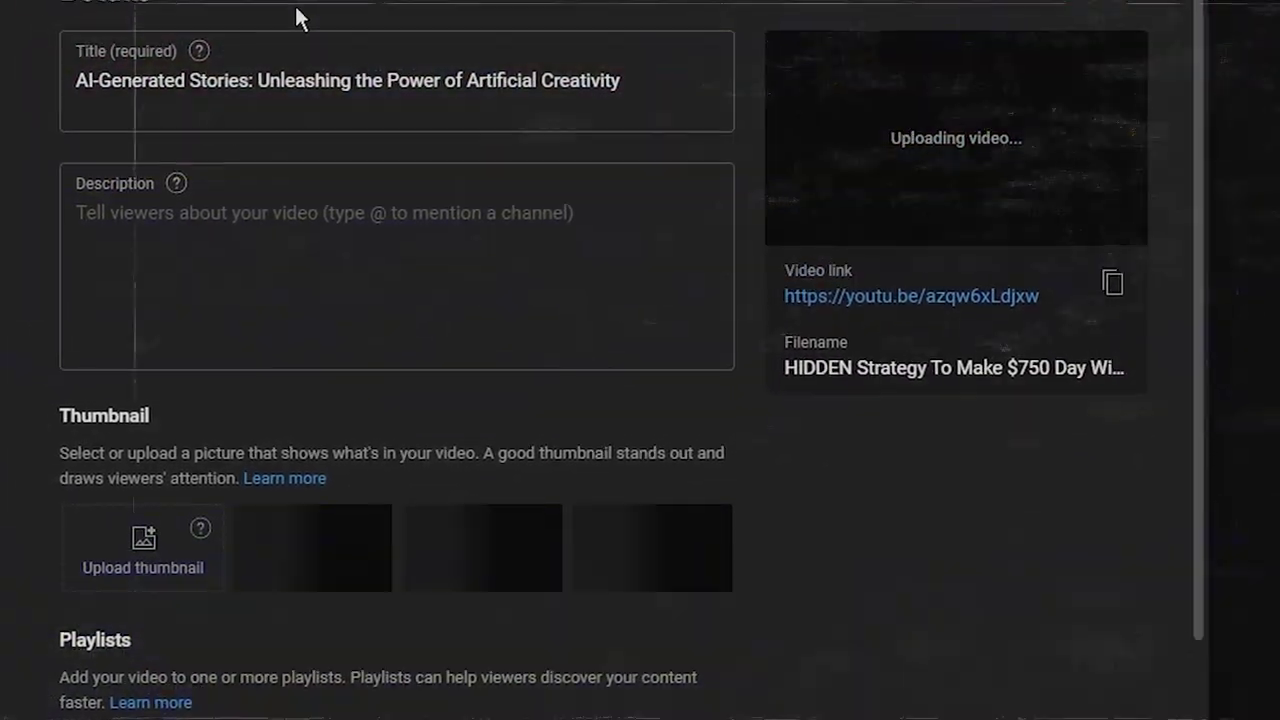
- Select the whole title 'AI-Generated Stories: Unleashing the Power of Artificial Creativity'
left_click_drag(663, 96, 44, 88)
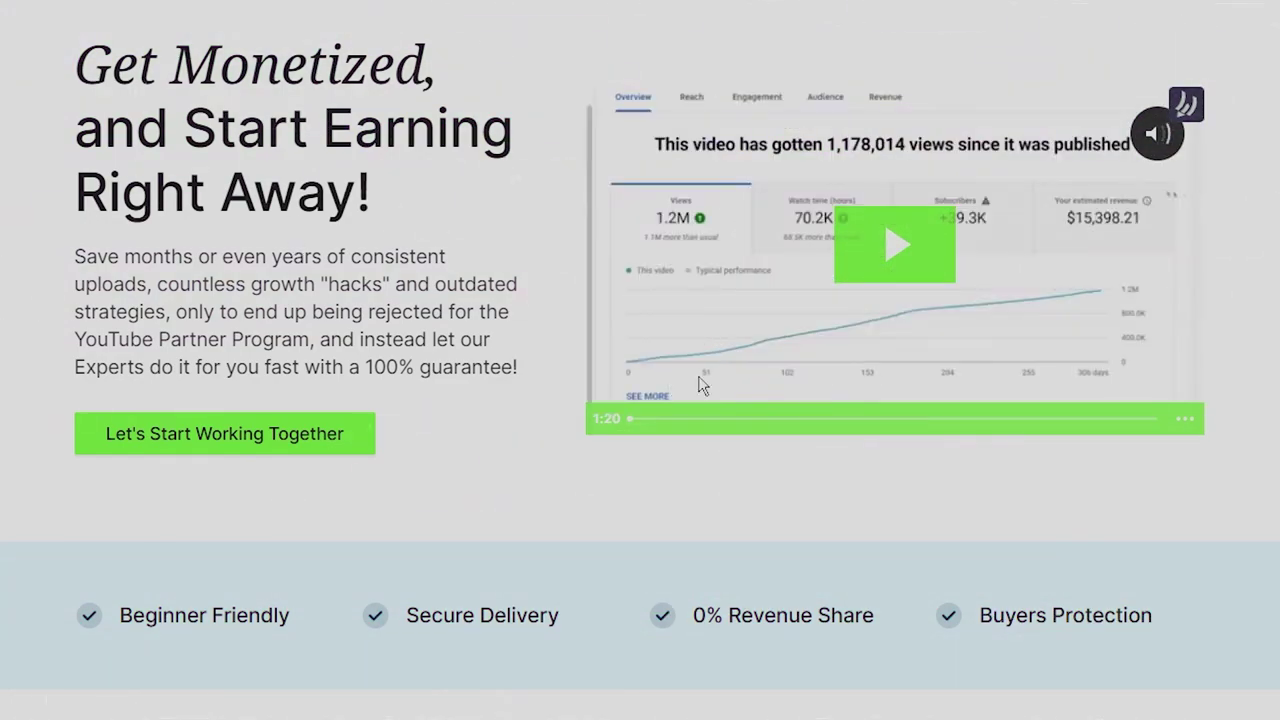
- Play the service's intro video and scroll down to its Monetization Results and three-step process
left_click(772, 305)
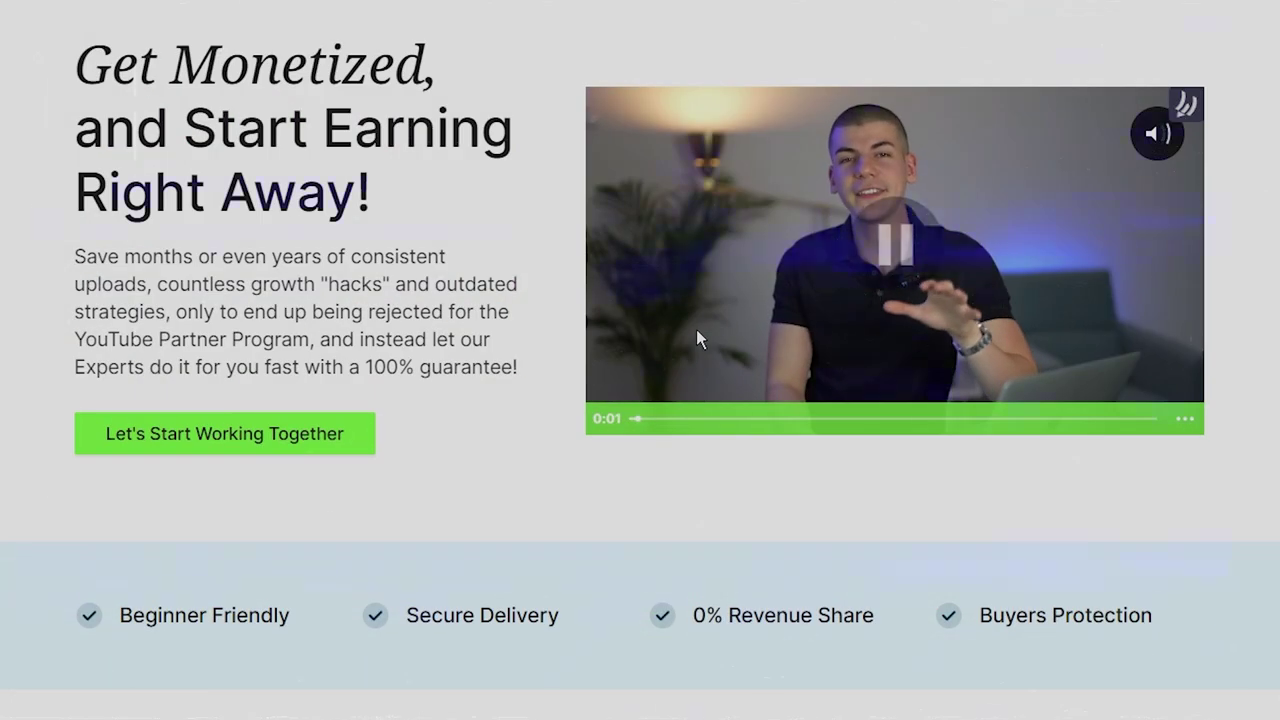
scroll(699, 289, "down", 6)
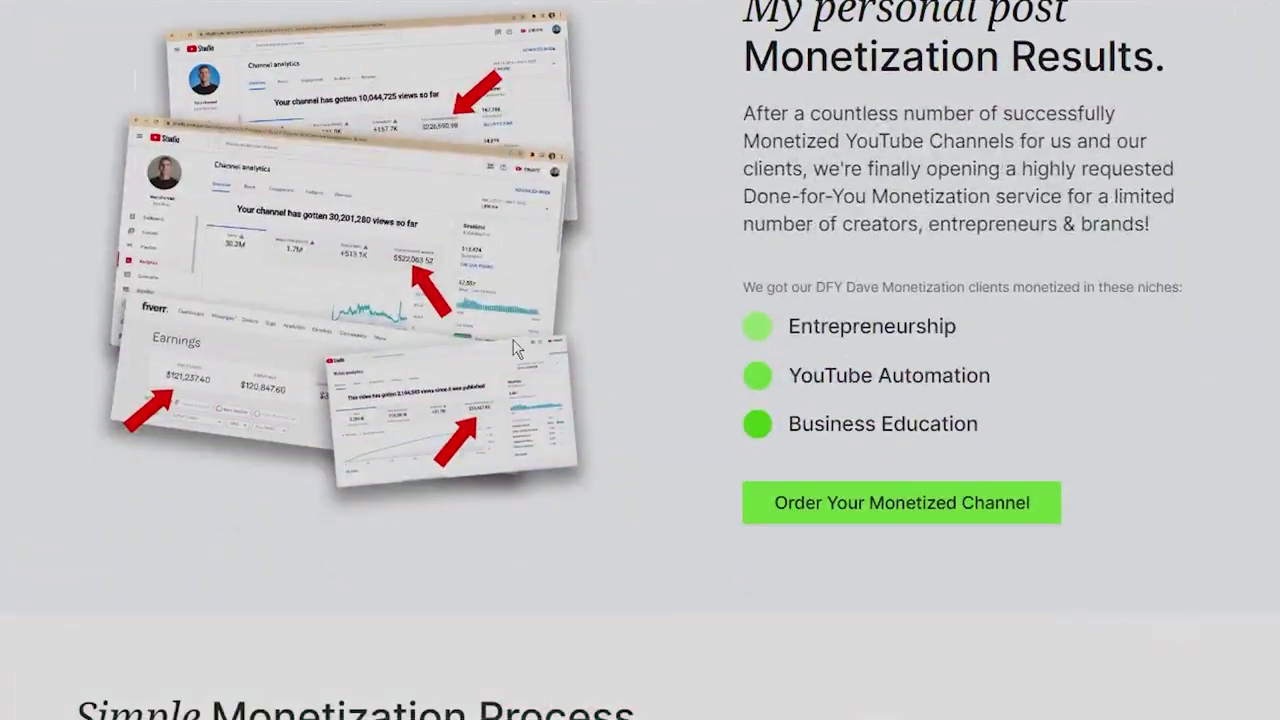
scroll(594, 363, "down", 5)
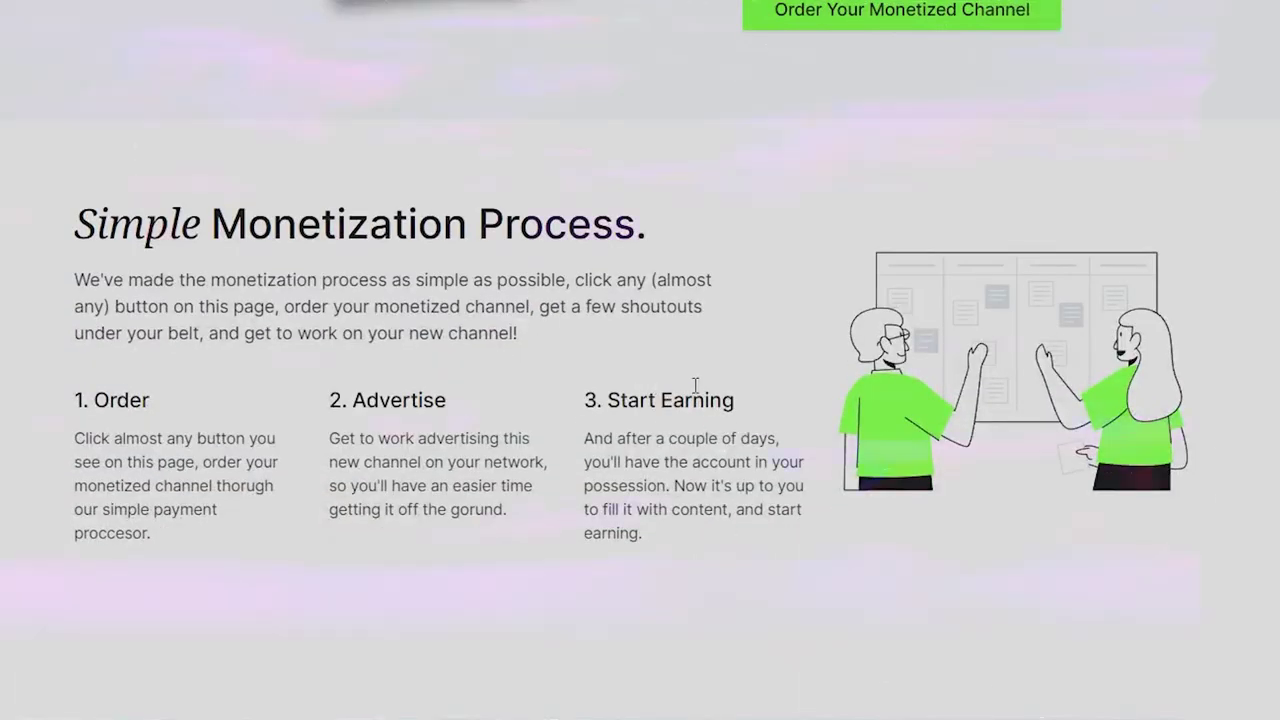